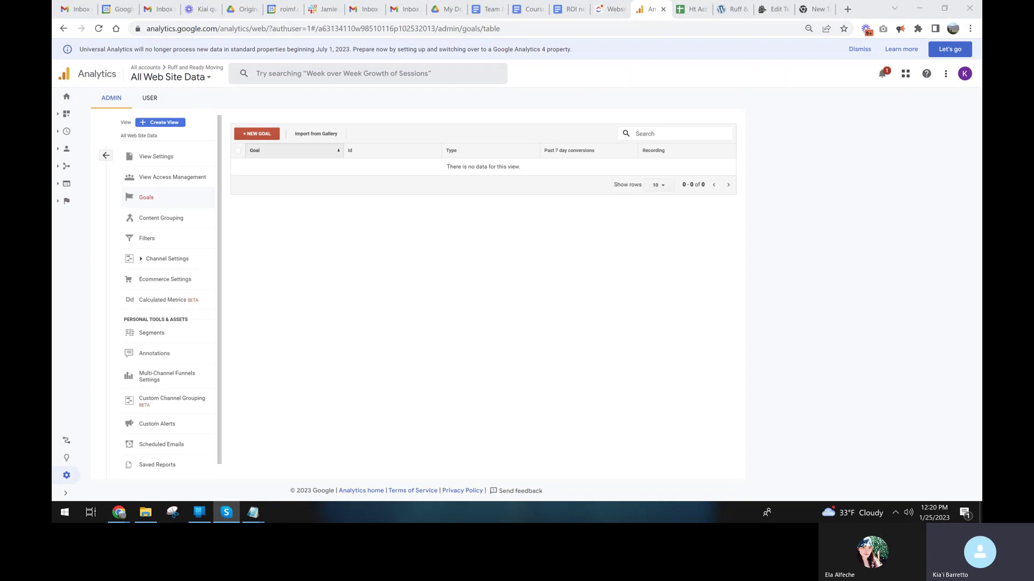
Review the free-quote snippet: event contact_submit, category contact_form, label get_a_quote.
click(253, 512)
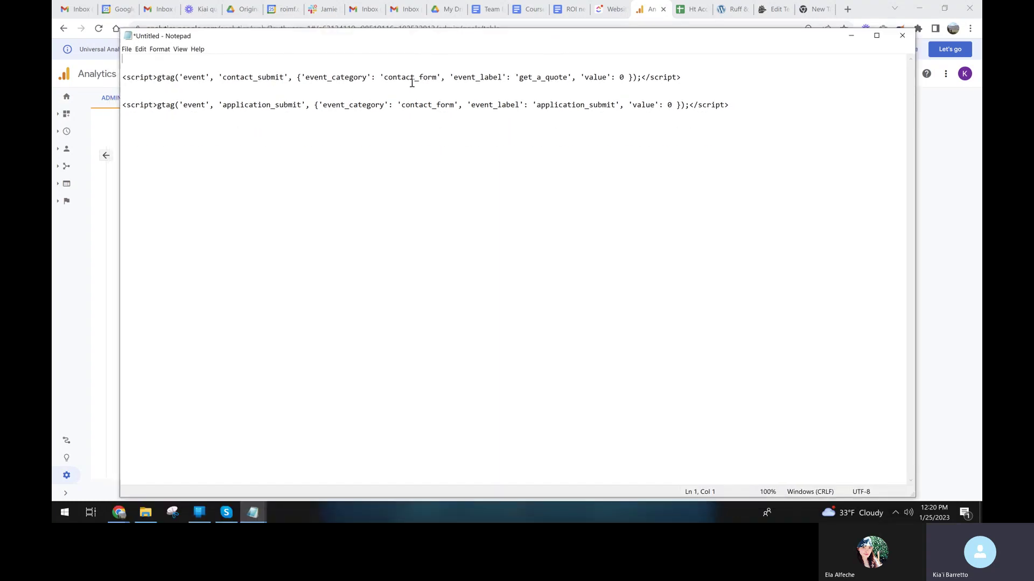
drag(715, 80, 56, 74)
click(138, 82)
drag(127, 78, 709, 78)
click(711, 78)
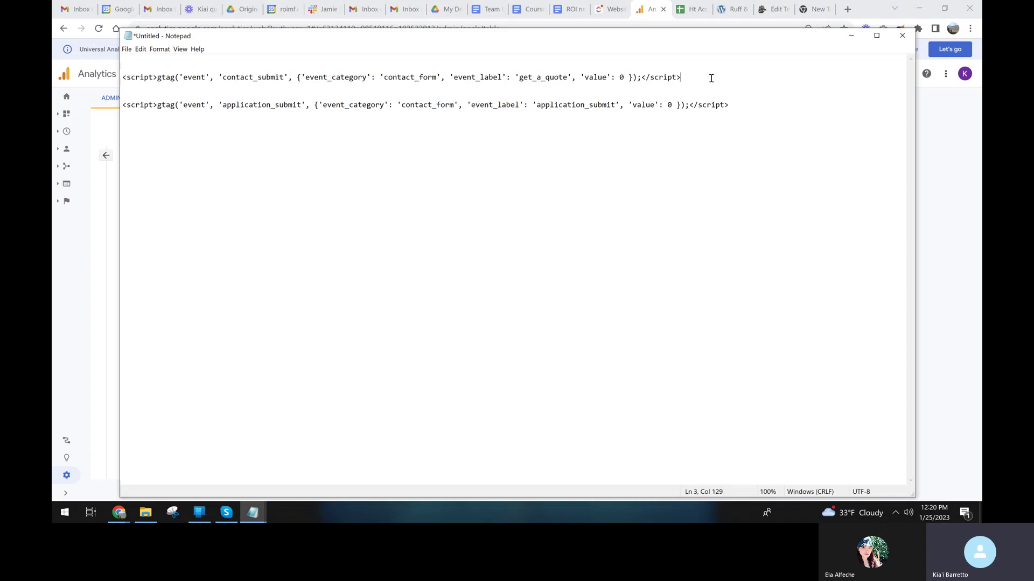
double_click(240, 76)
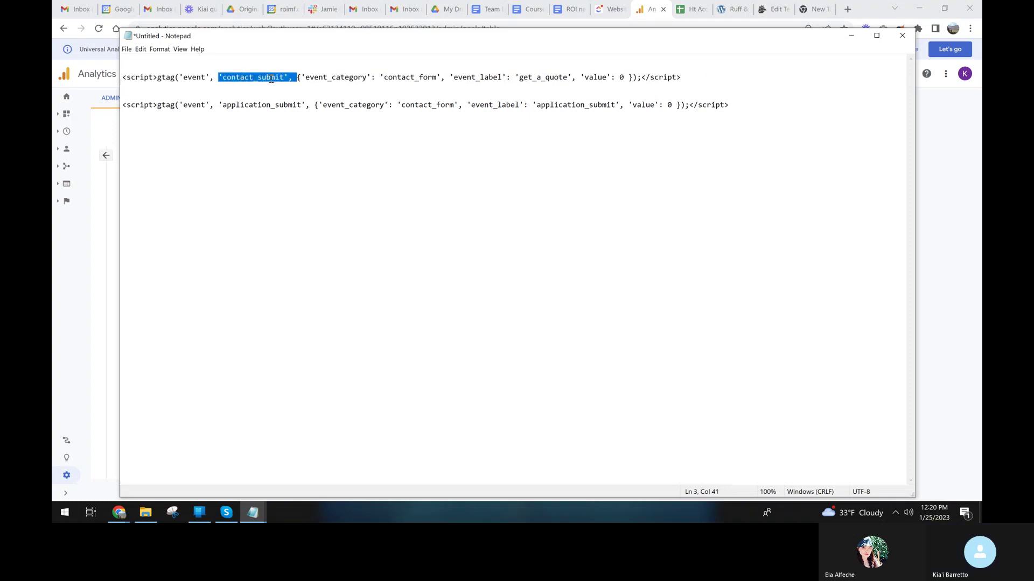
click(405, 77)
double_click(548, 76)
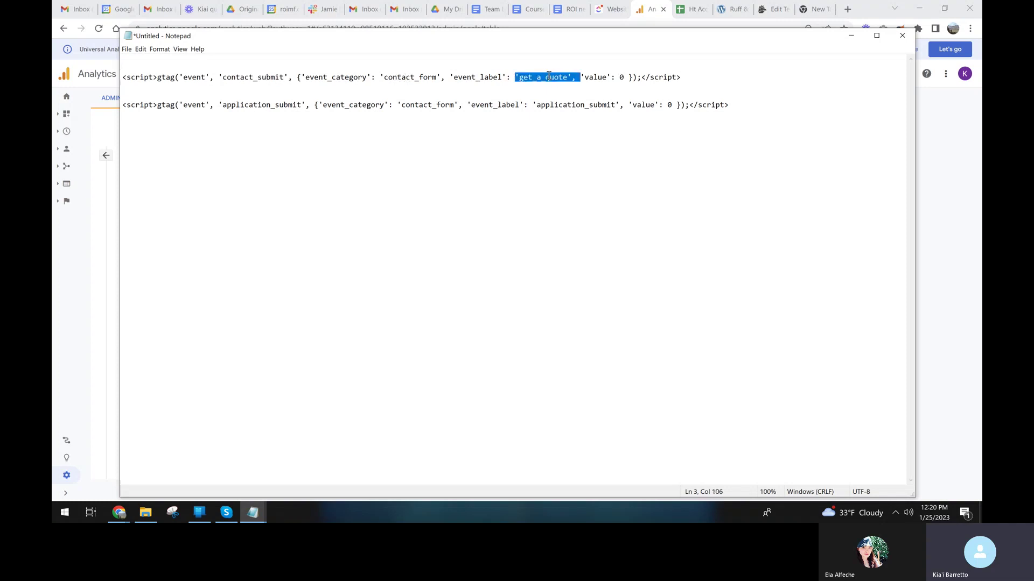
Review the application snippet: event application_submit, category contact_form, label application_submit.
drag(730, 105, 118, 102)
double_click(262, 104)
double_click(417, 105)
double_click(571, 106)
key(ctrl+c)
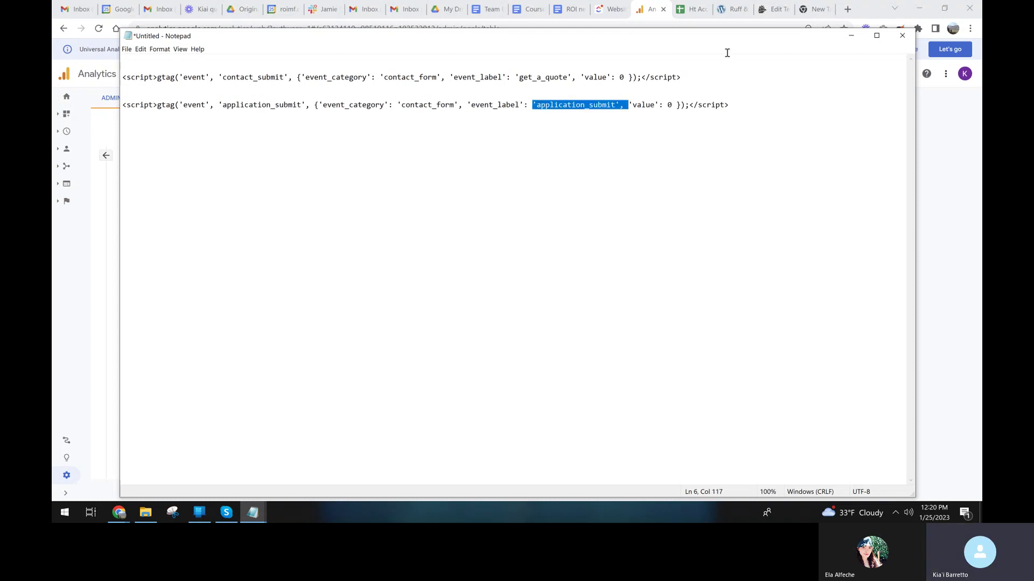
drag(570, 42, 1033, 38)
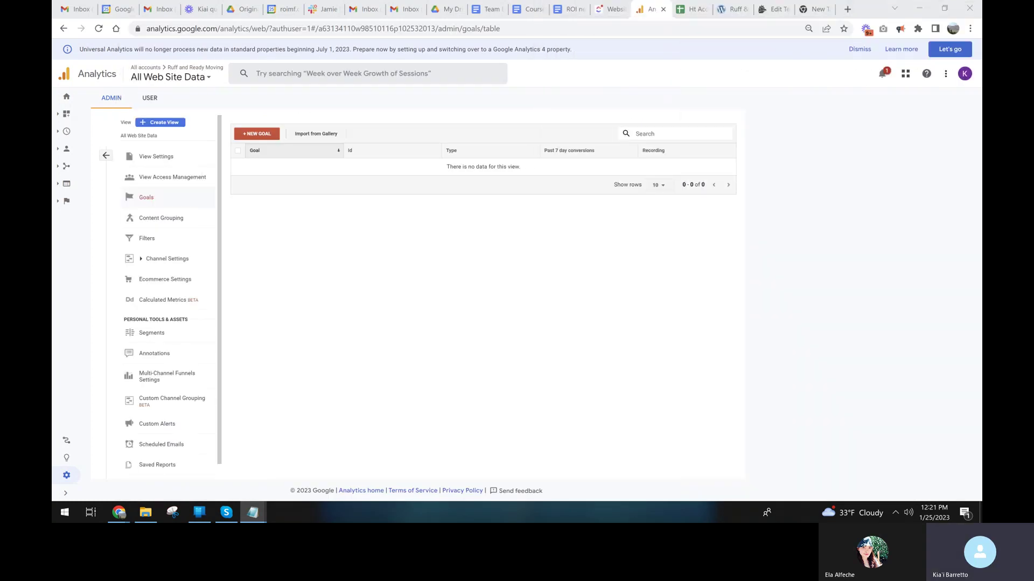
Create a new Event-type goal named 'Free Quote Submit' and continue to its details.
click(259, 137)
click(287, 153)
text(Free Quote Submit)
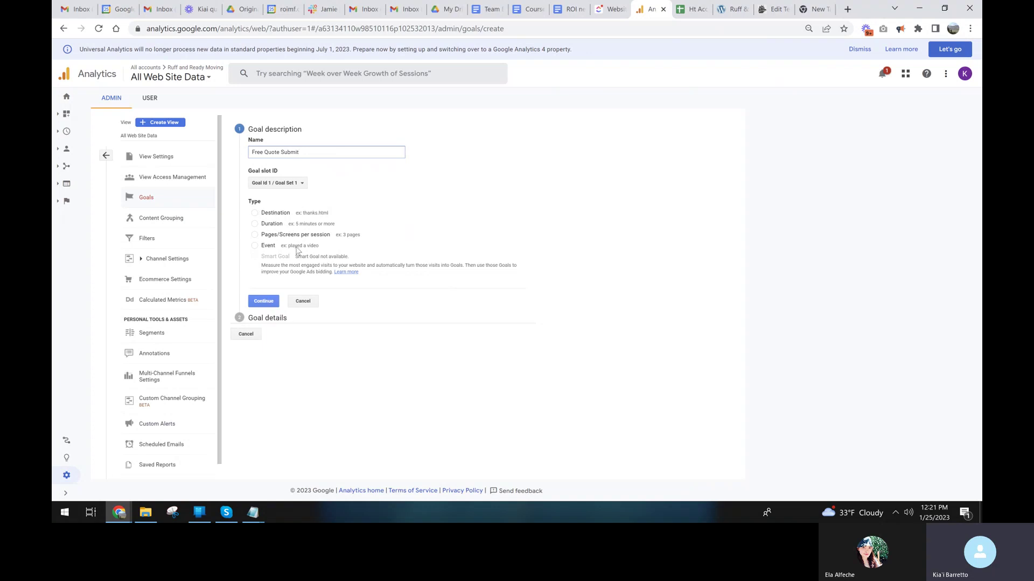
click(255, 246)
click(267, 301)
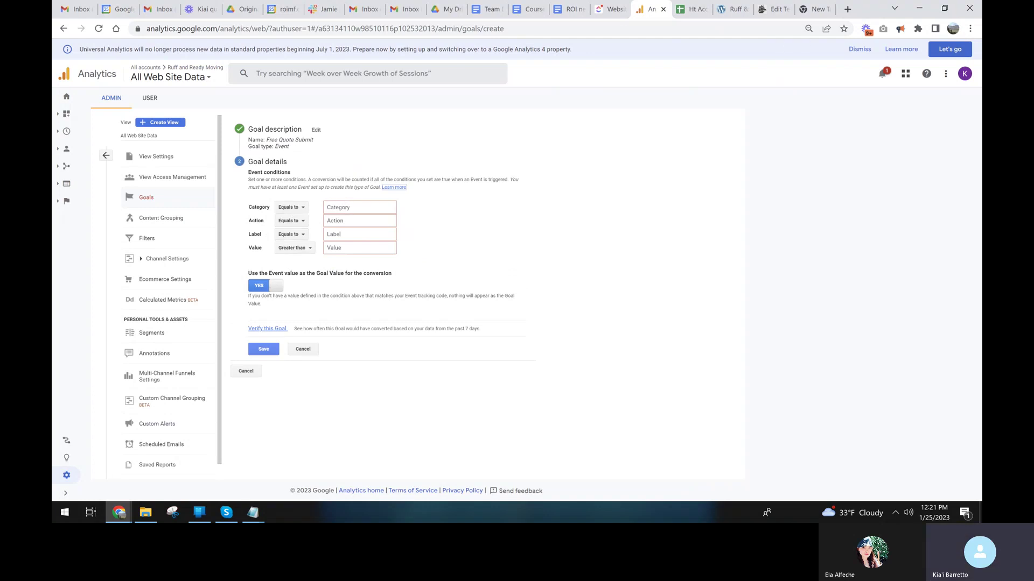
Enter contact_form as the Category condition, stripping the pasted quotes and comma.
key(alt+Tab)
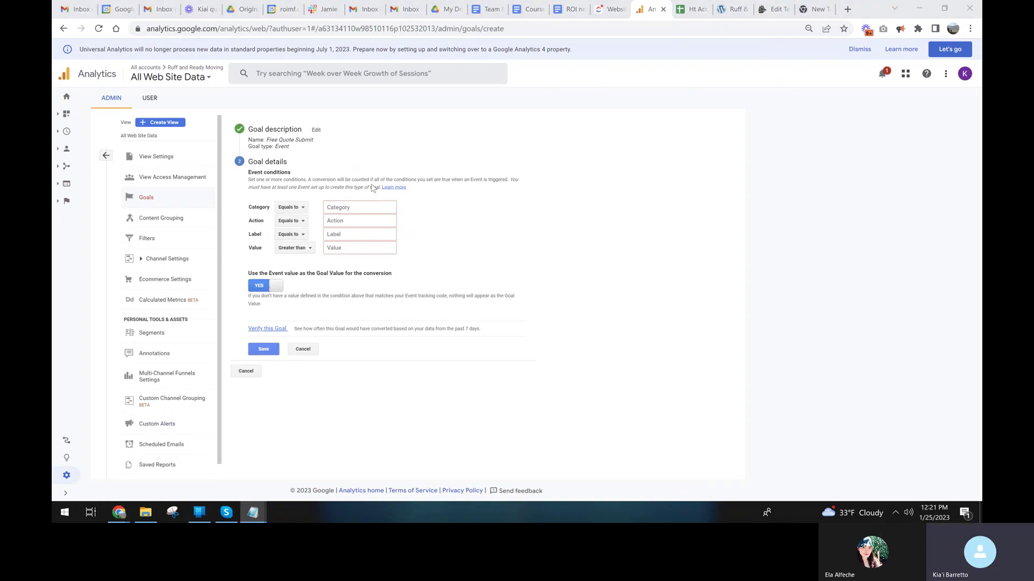
click(360, 207)
text('contact_form',)
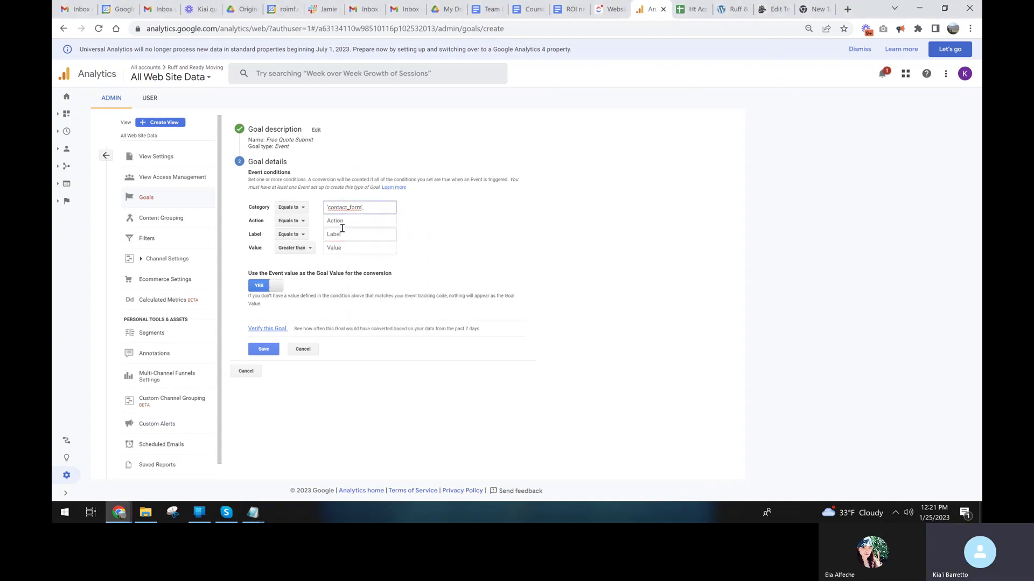
click(327, 207)
key(Delete)
key(End)
key(BackSpace)
key(BackSpace)
key(Delete)
text(c)
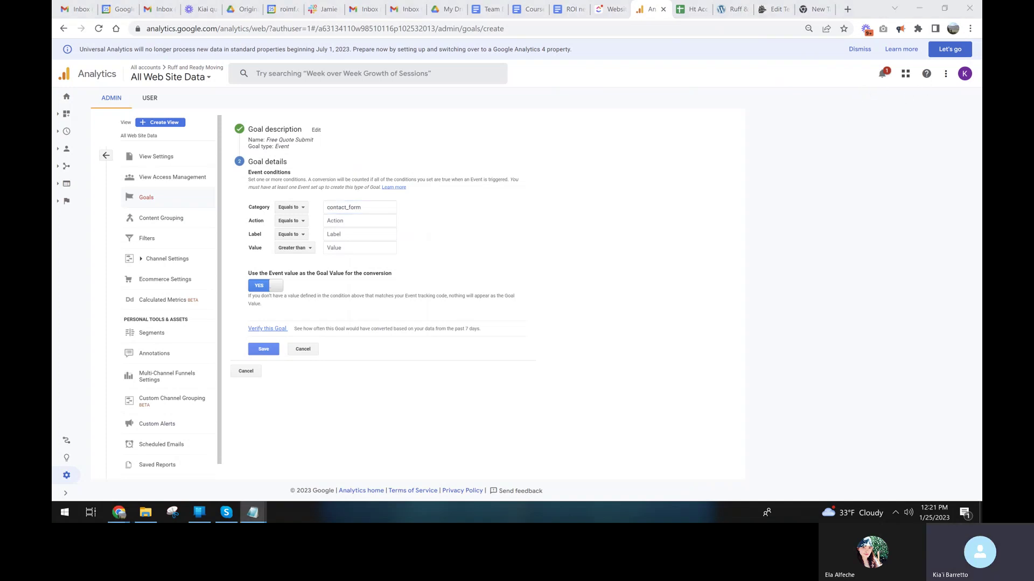
Set the Action condition to contact_submit and the Label to get_a_quote.
click(366, 224)
click(355, 263)
click(358, 235)
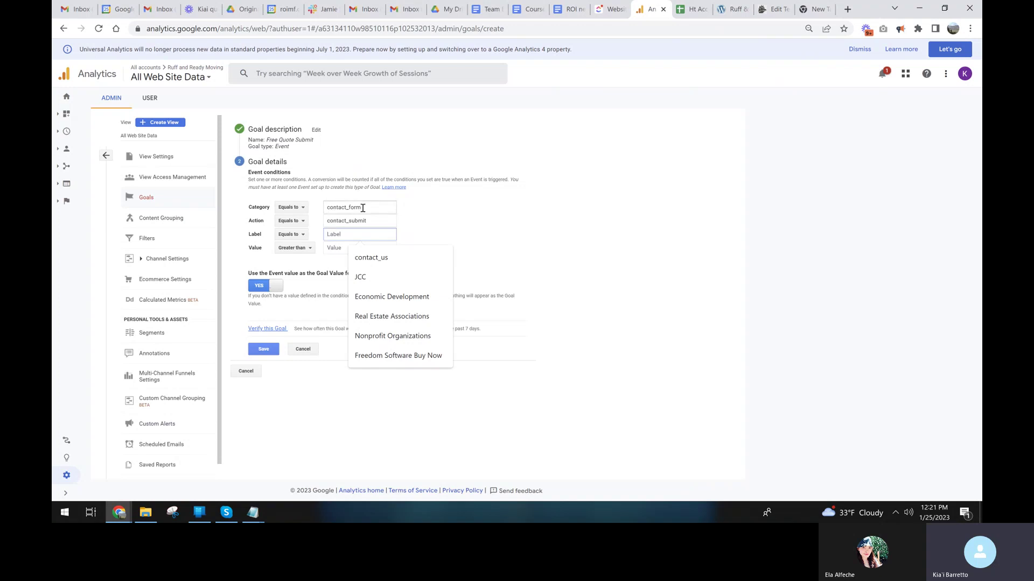
text(get_a_quote)
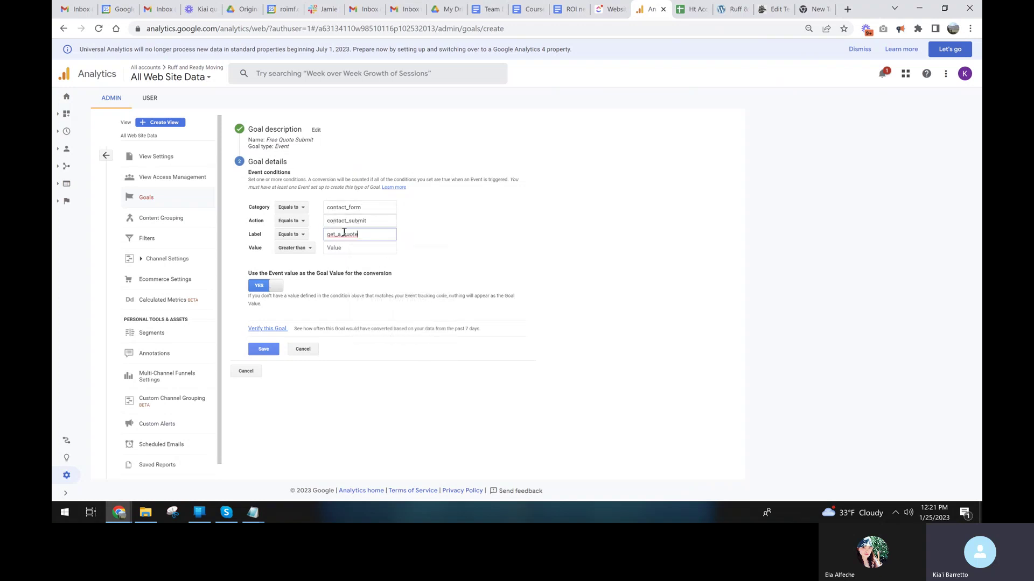
Keep the event value as goal value on and verify the goal's conversion rate.
click(275, 287)
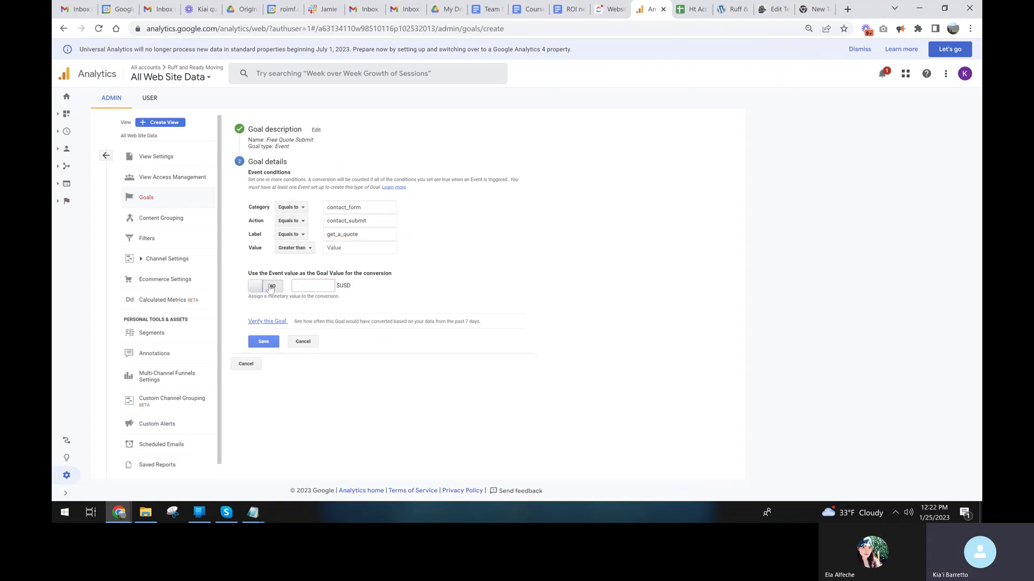
click(274, 287)
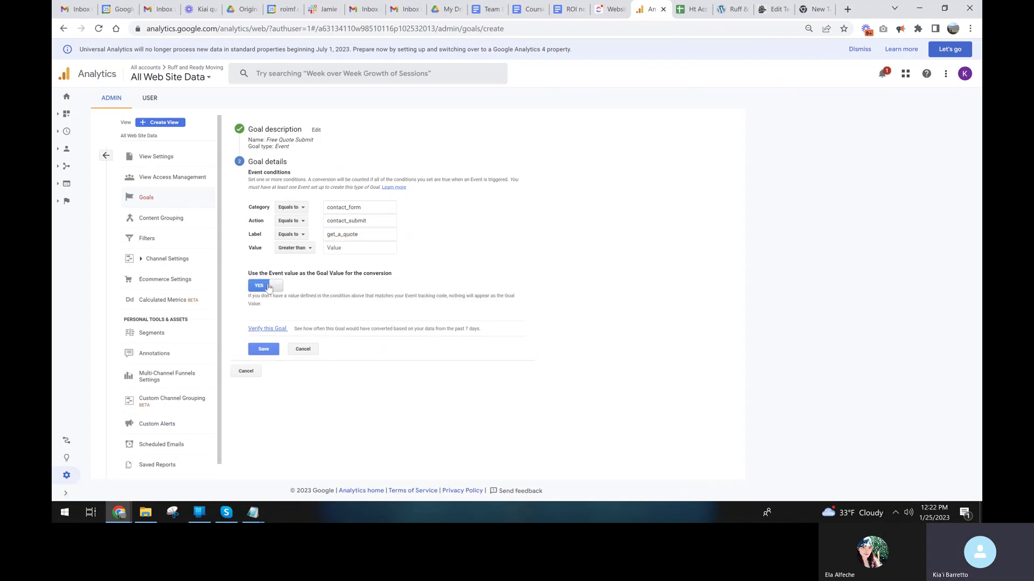
click(263, 330)
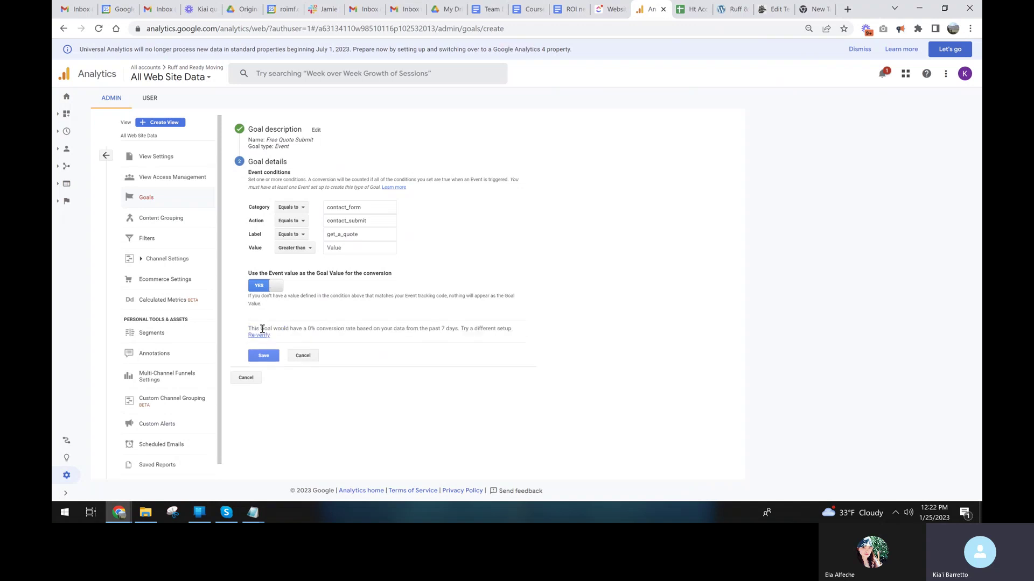
drag(287, 329, 365, 329)
click(364, 329)
Save Free Quote Submit and start a new Event goal named 'Application Submit'.
click(264, 362)
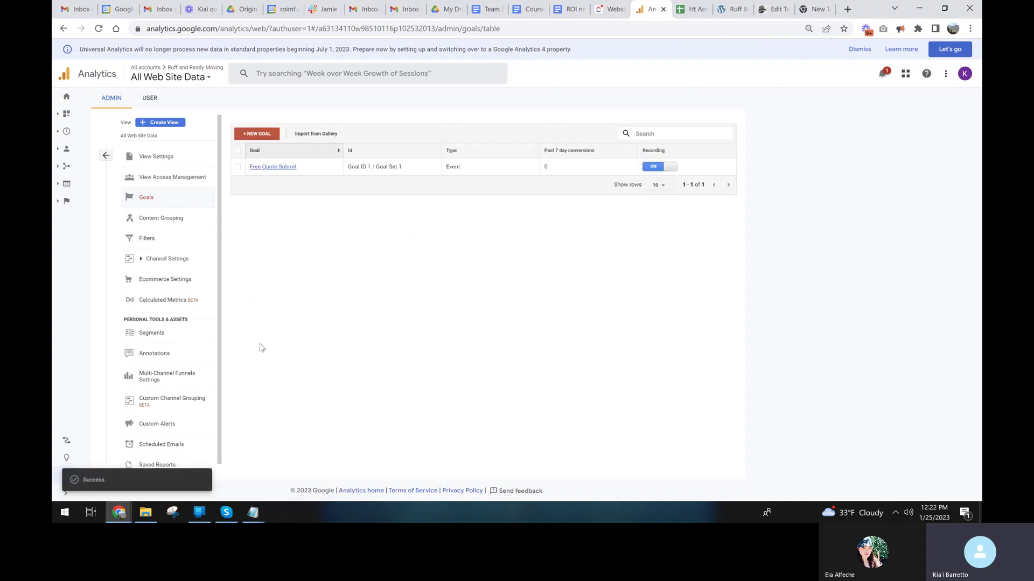
click(254, 134)
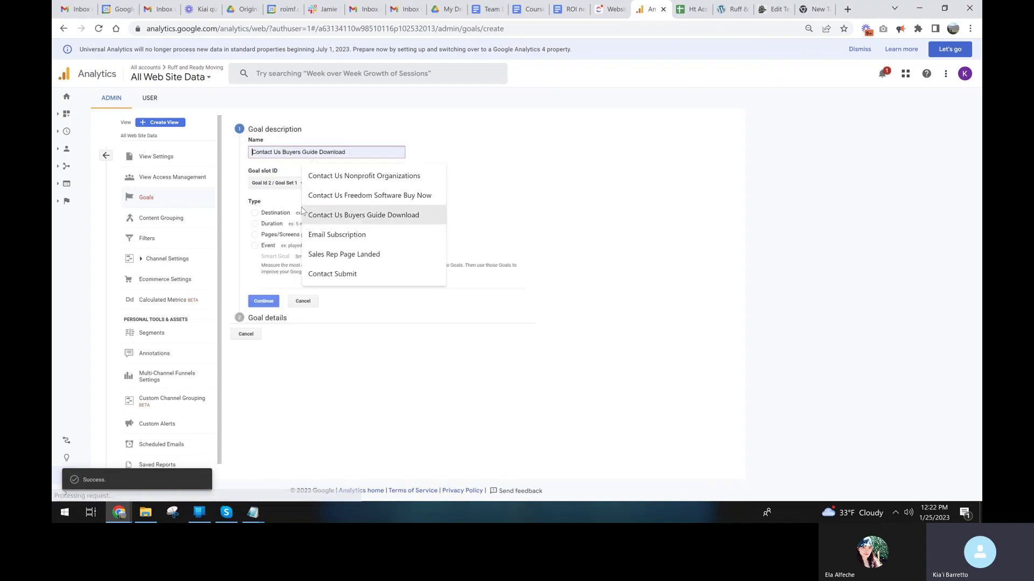
text(Appli)
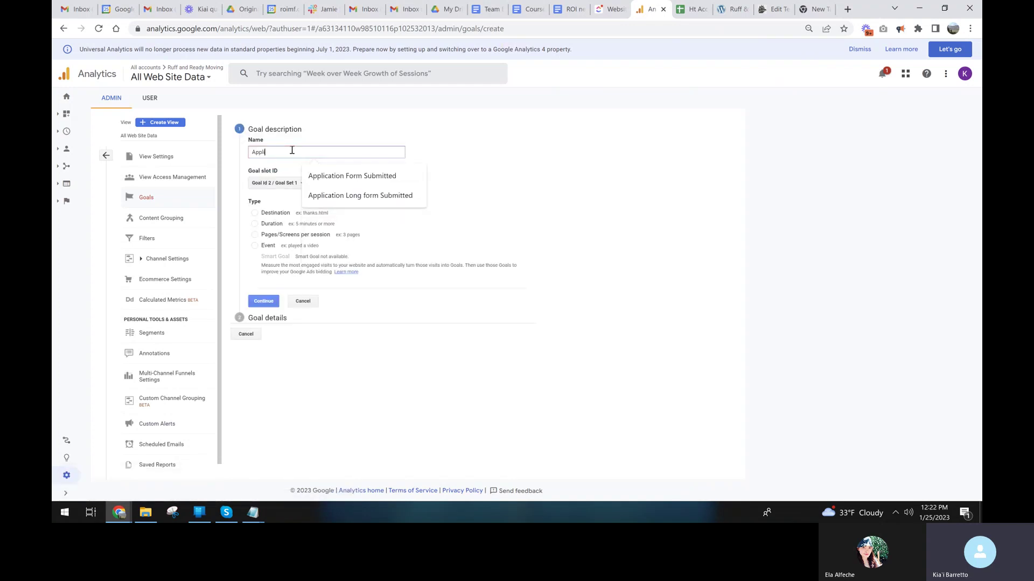
text(cation Submit)
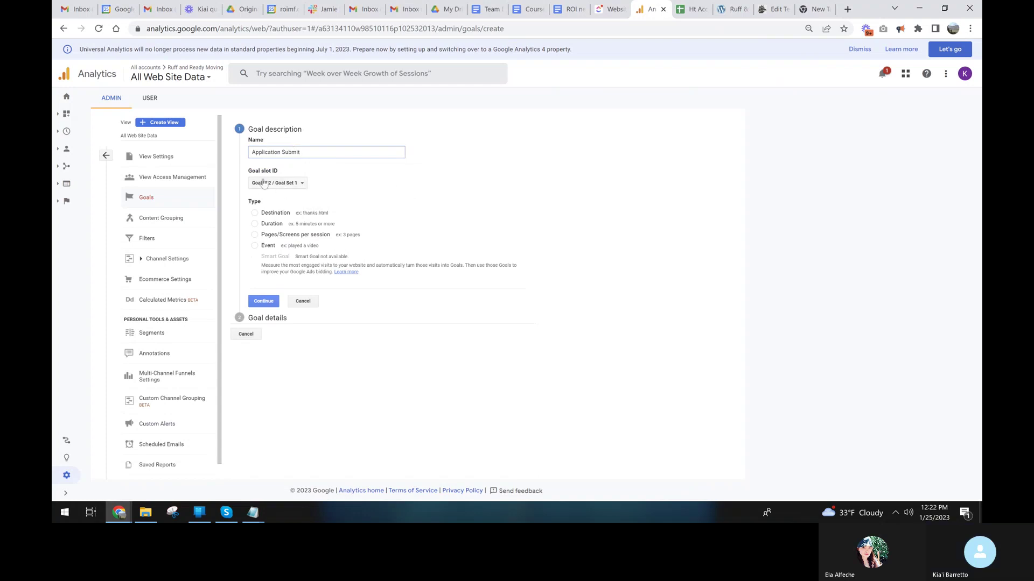
click(269, 246)
click(262, 302)
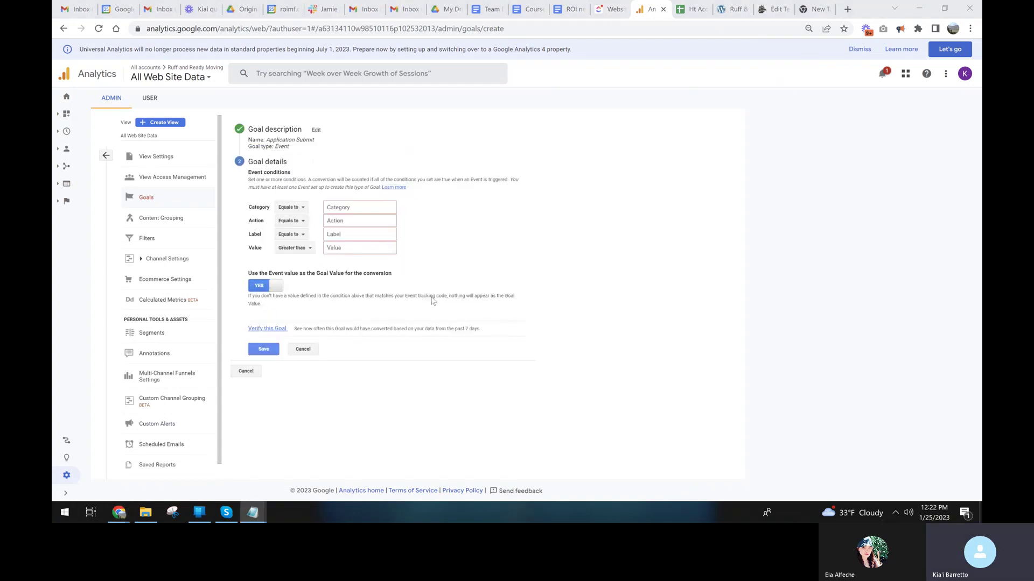
Paste application_submit into Action and contact_form into Category, removing Category's leading quote.
click(347, 224)
key(ctrl+v)
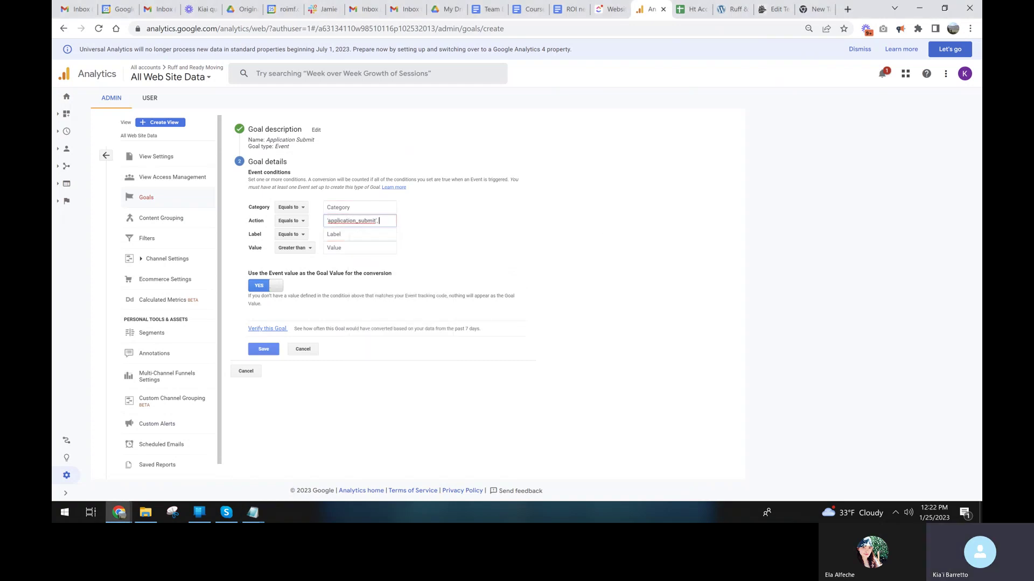
key(alt+Tab)
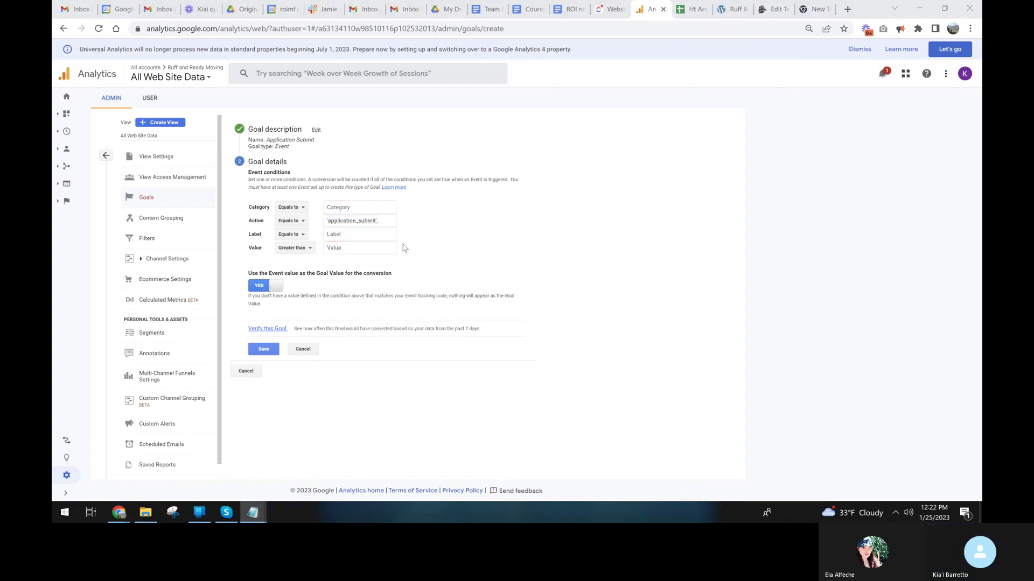
click(375, 208)
text('contact_form',)
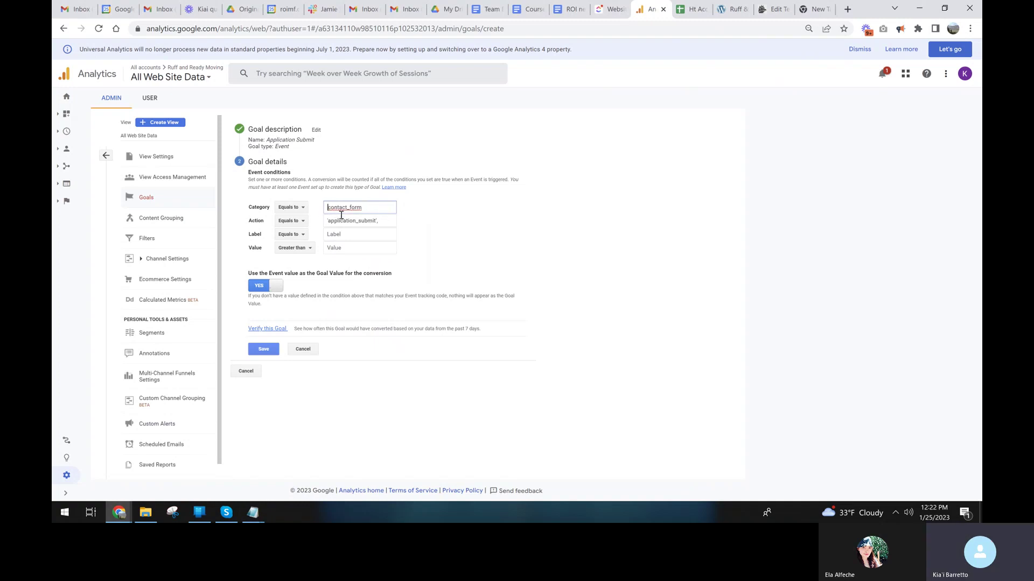
key(Home)
key(Delete)
Strip the stray quote and comma from the Action value and save the goal.
click(382, 221)
key(BackSpace)
key(BackSpace)
click(330, 221)
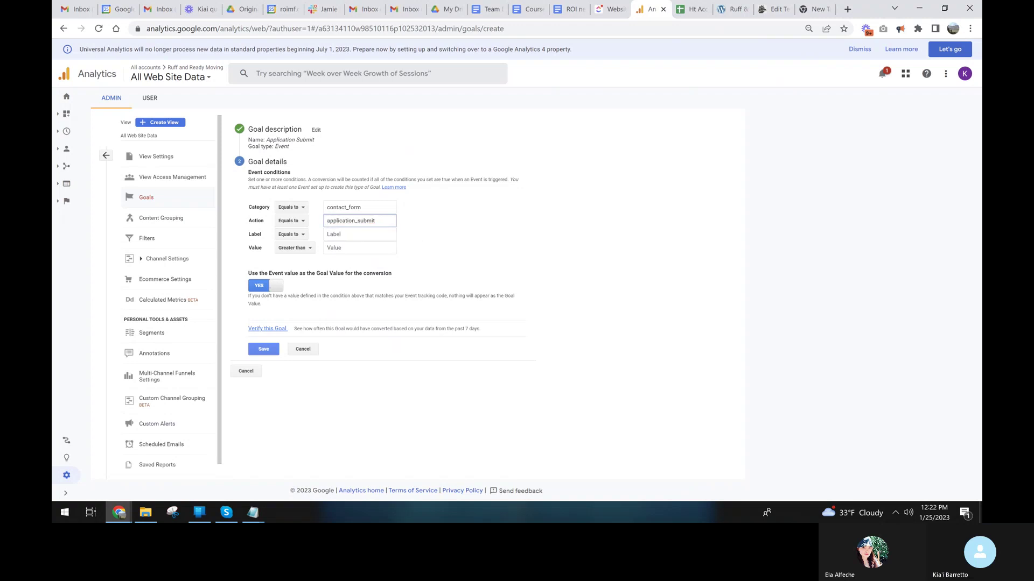
key(BackSpace)
key(alt+Tab)
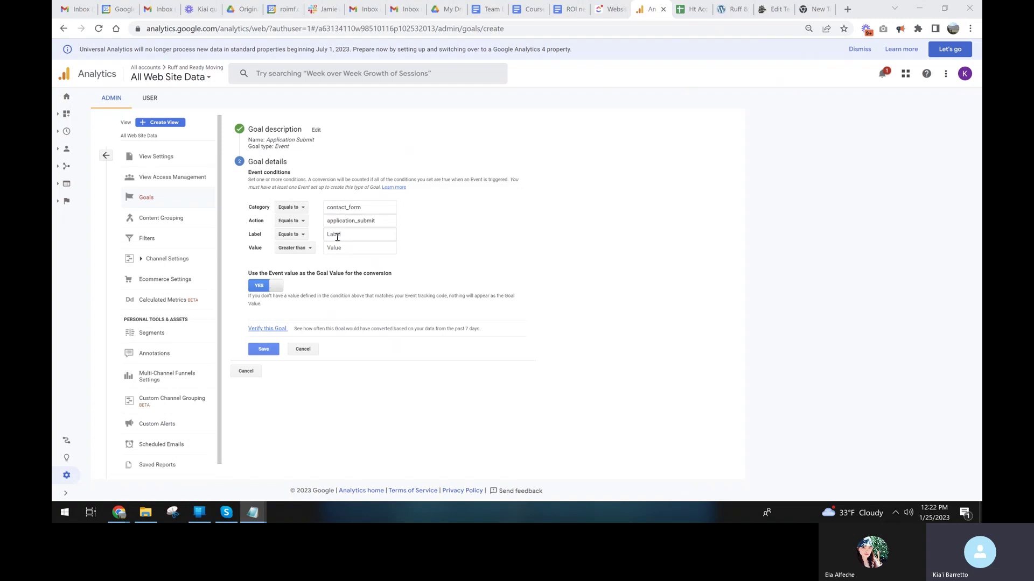
click(263, 353)
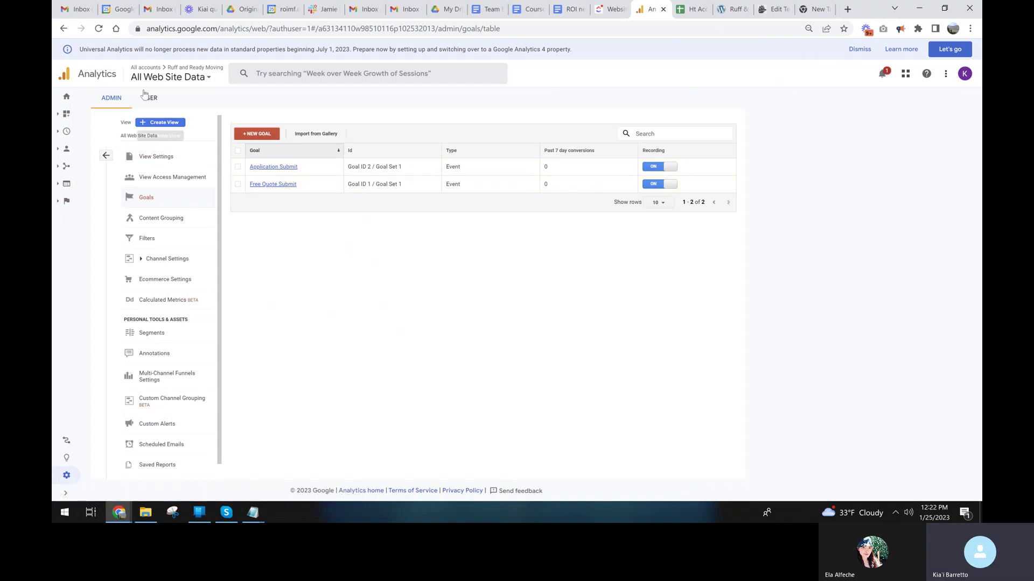
Return to Admin, switch to the Ruff and Ready Moving GA4 property, and open its Events list.
click(106, 156)
click(408, 138)
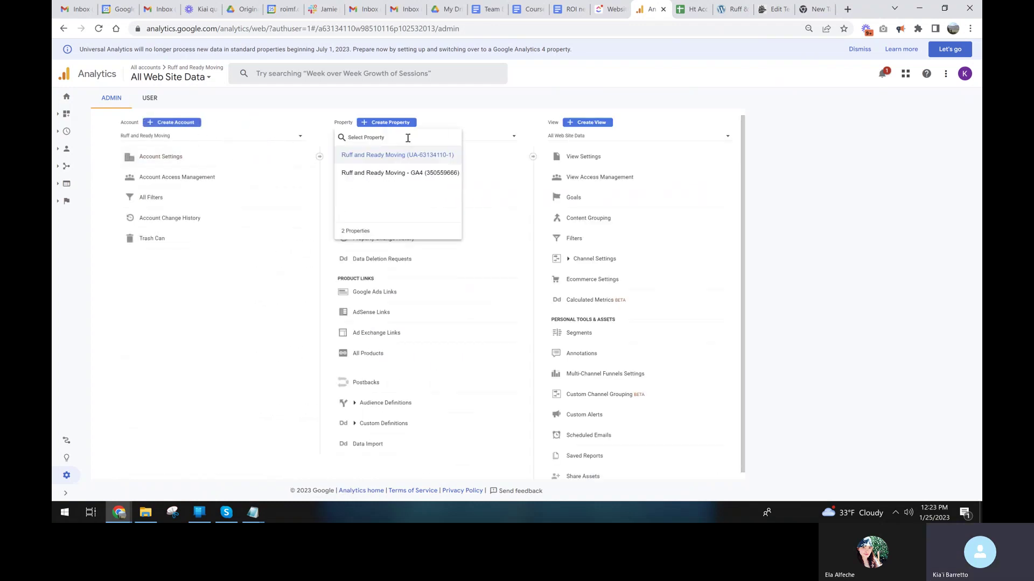
click(408, 172)
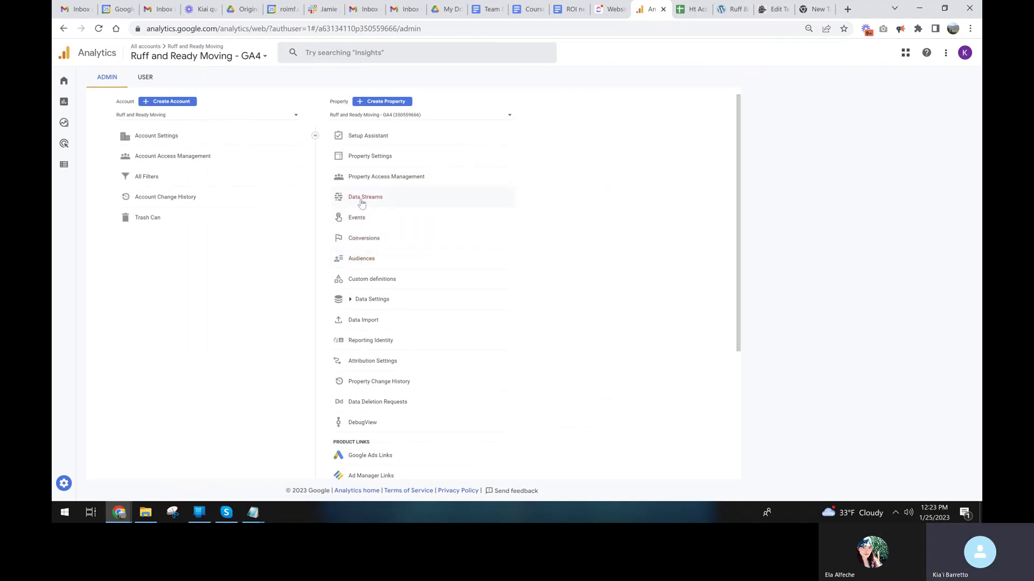
click(354, 220)
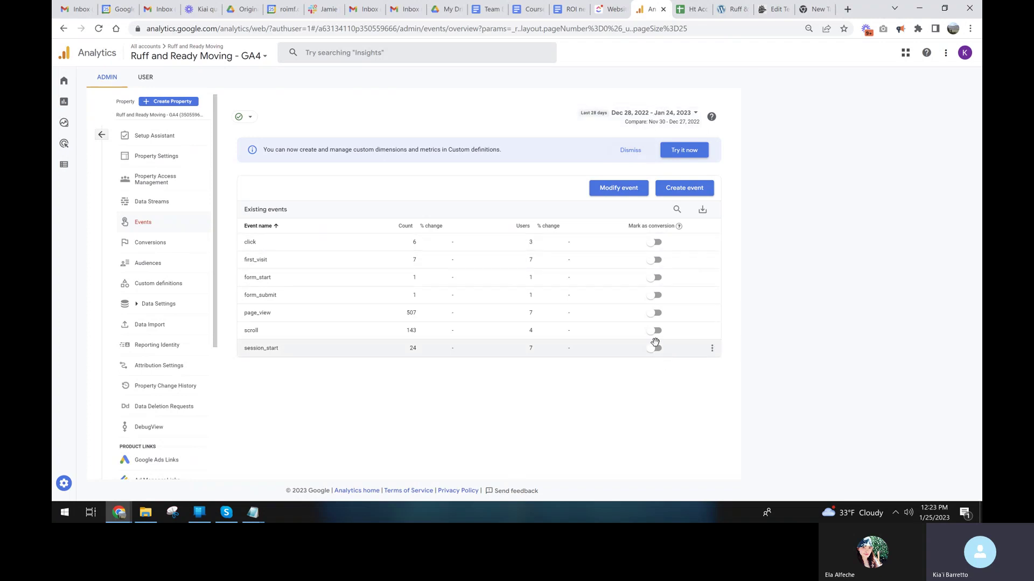
Create custom event free_quote_submit with condition event_name equals contact_submit.
click(677, 193)
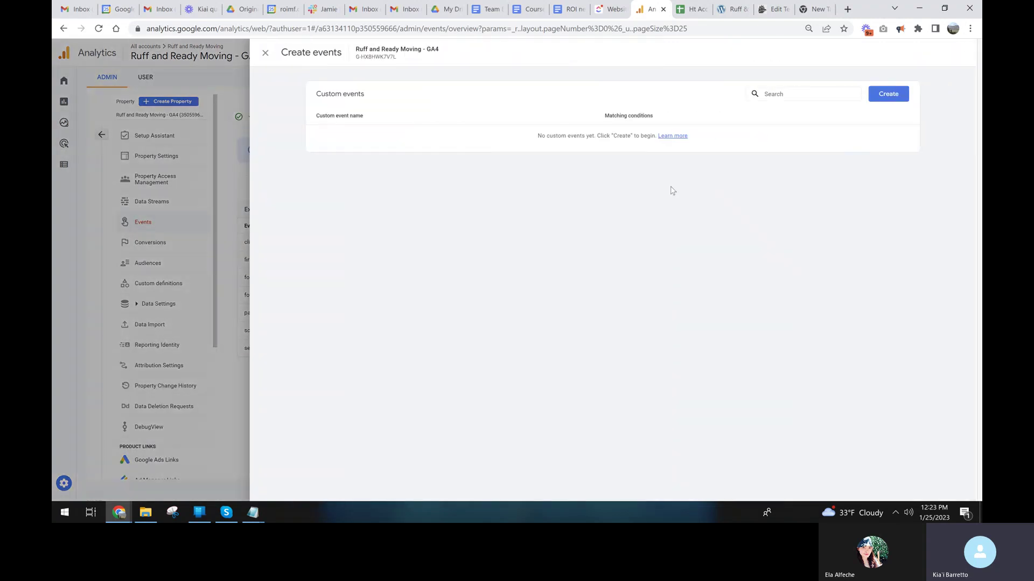
click(888, 94)
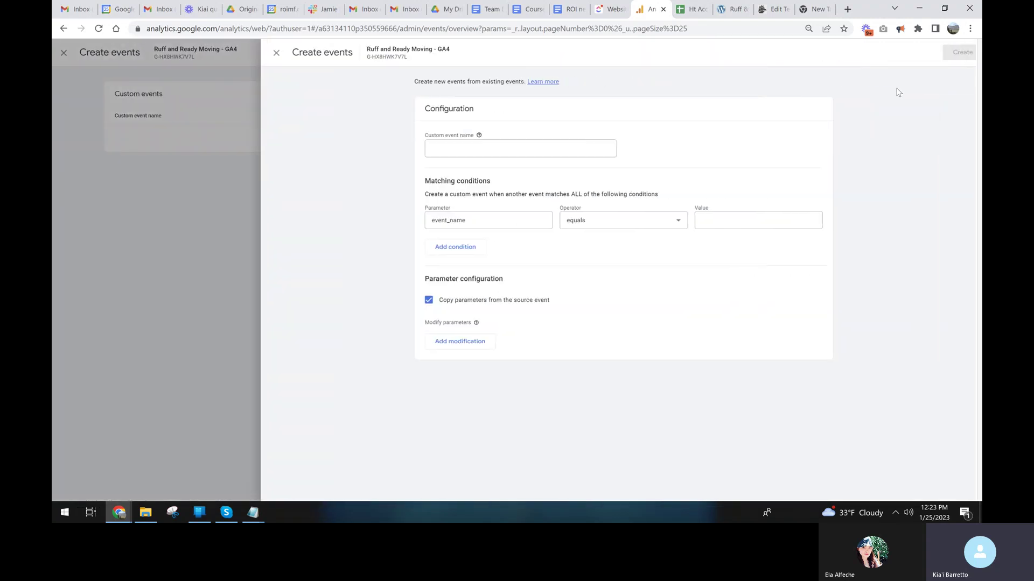
click(463, 148)
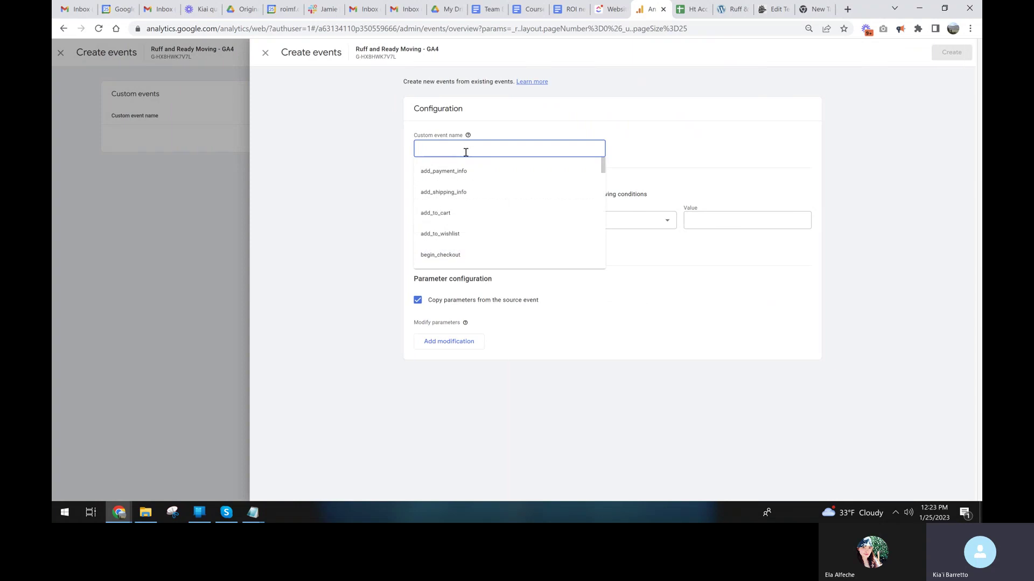
text(free)
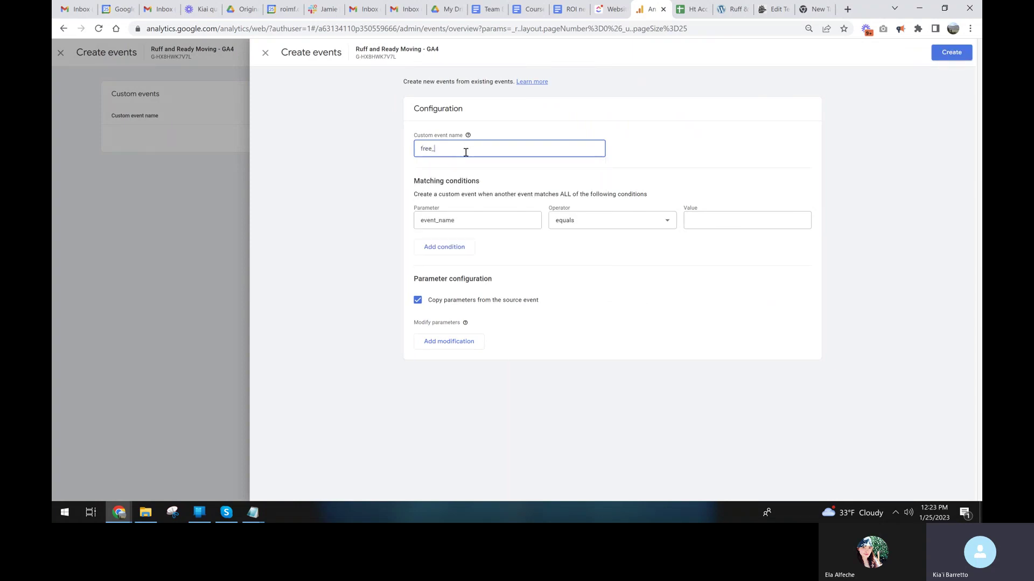
text(_u)
text(uote_submit)
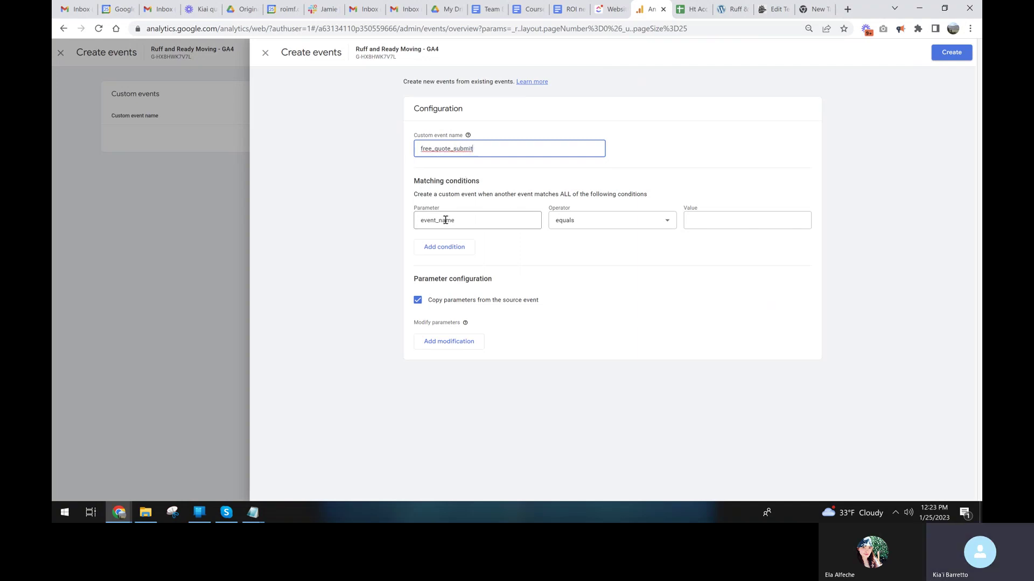
click(661, 221)
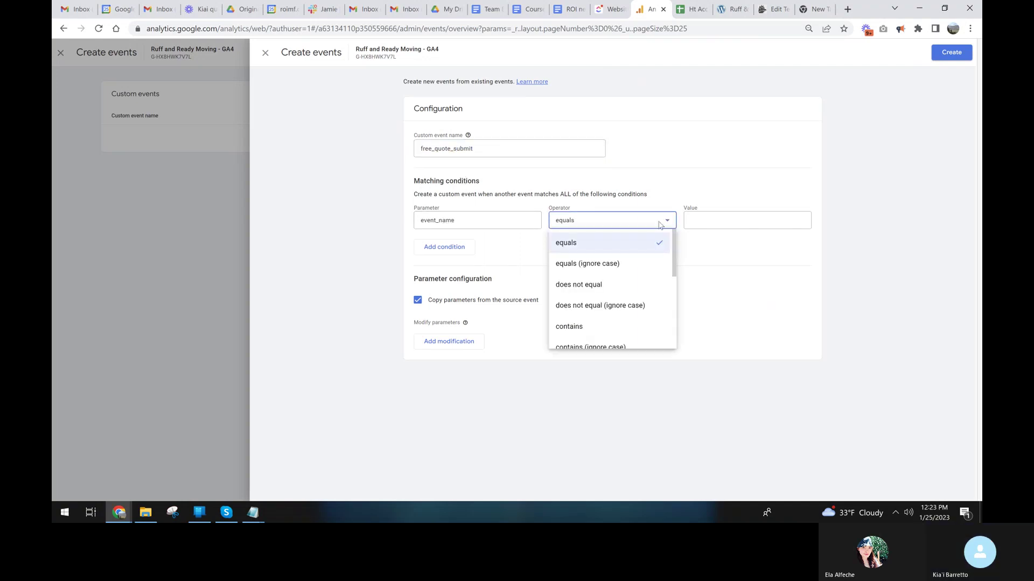
click(660, 225)
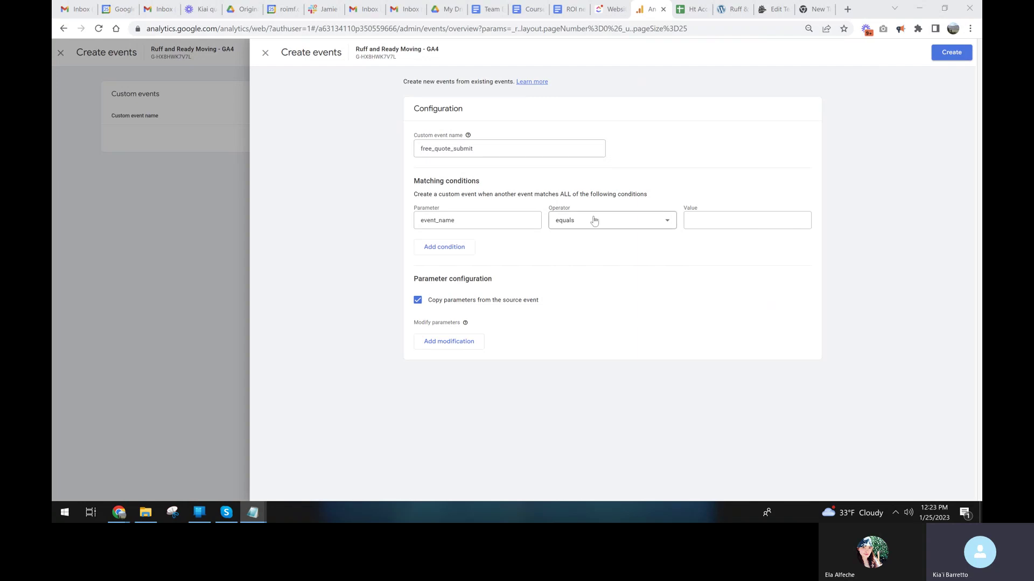
click(709, 218)
text(contact_submit)
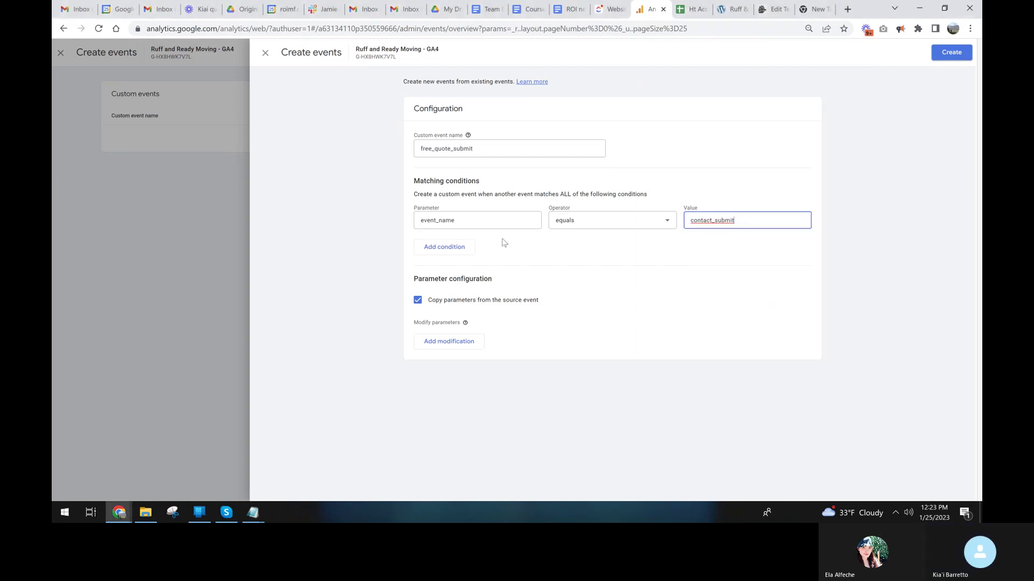
click(957, 56)
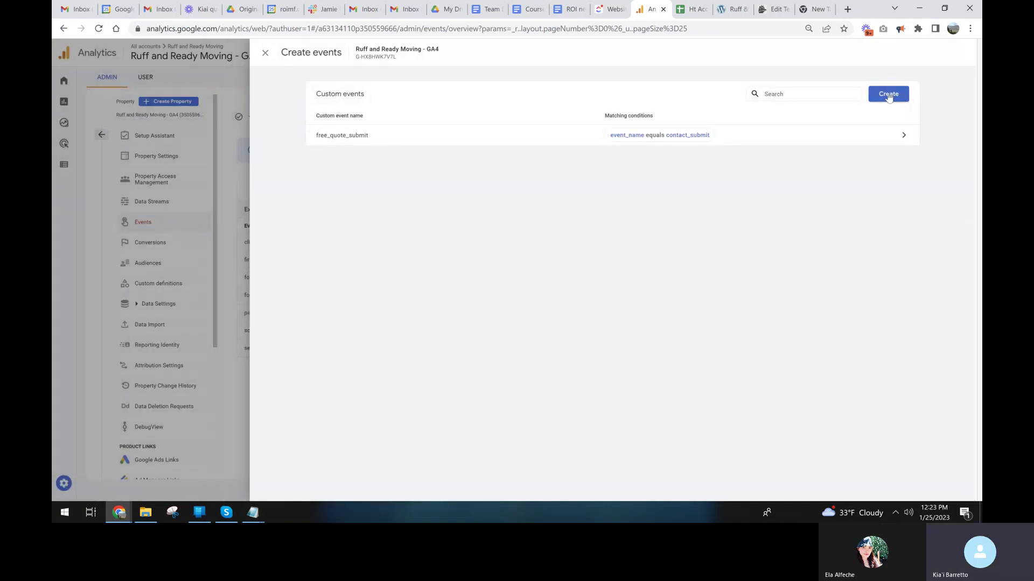
Copy the free_quote_submit name and begin a second custom event.
drag(457, 142, 303, 140)
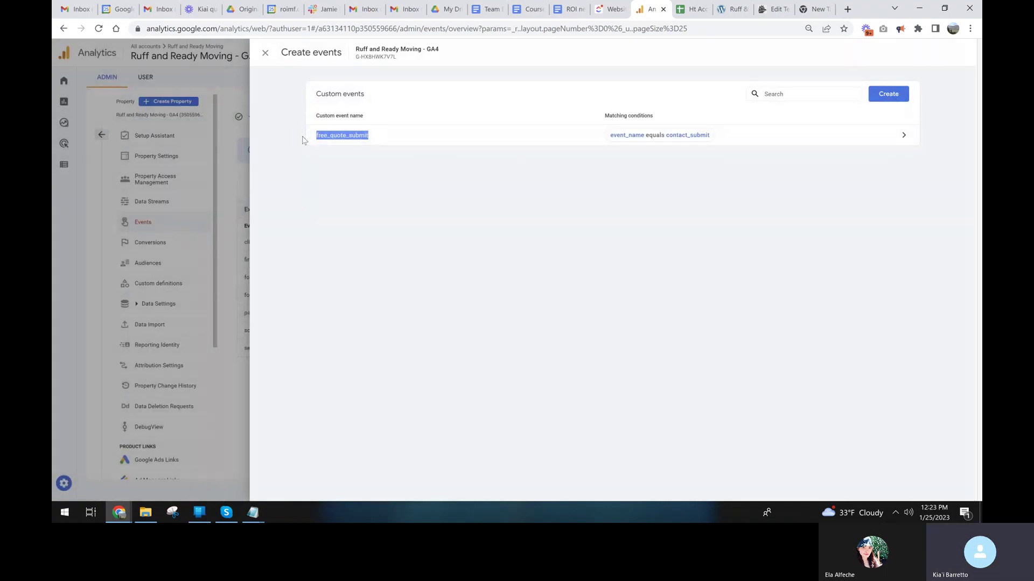
key(alt+Tab)
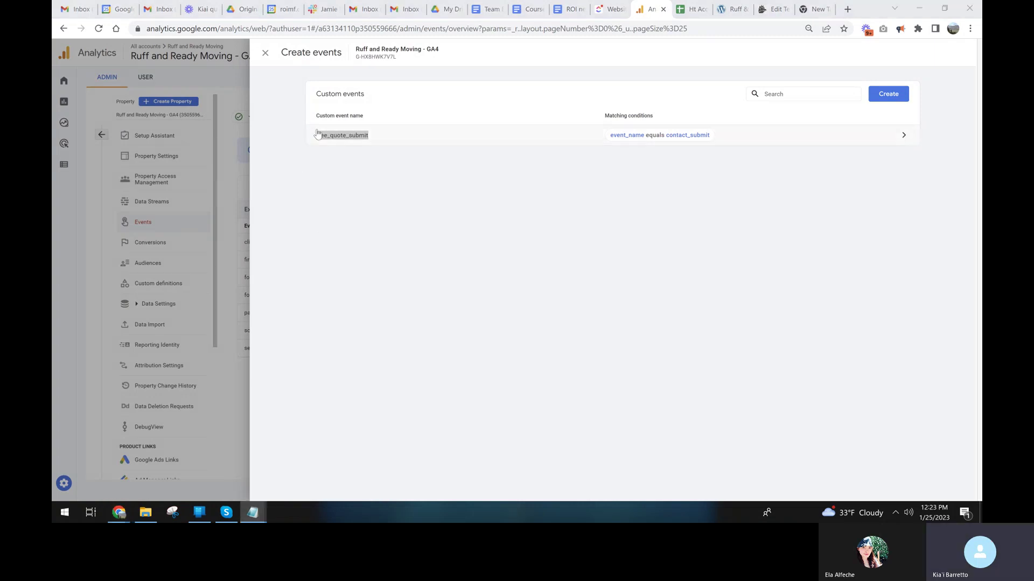
click(886, 94)
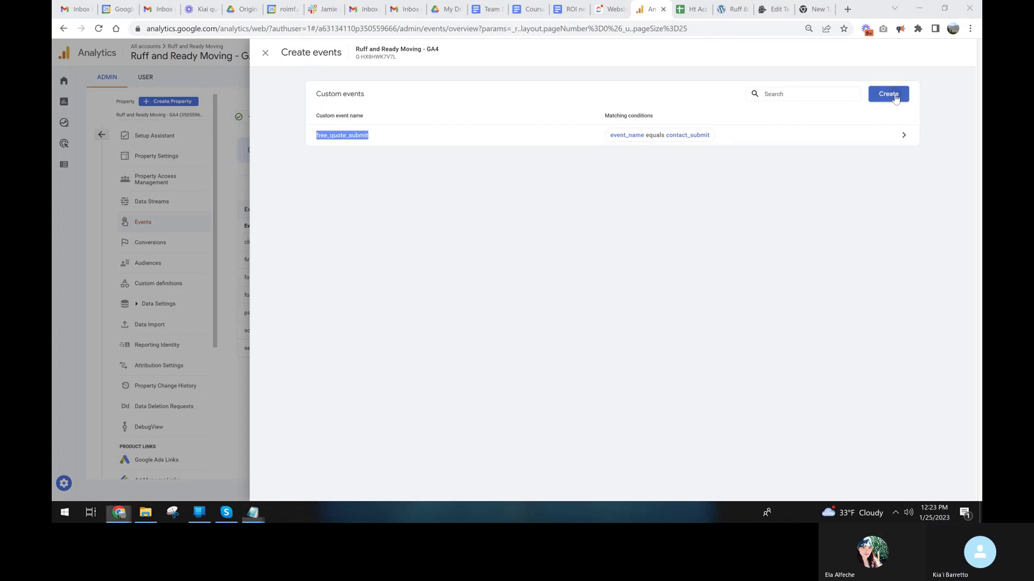
Name the event application_submit, set its event_name condition value to application_submit, and save.
click(465, 151)
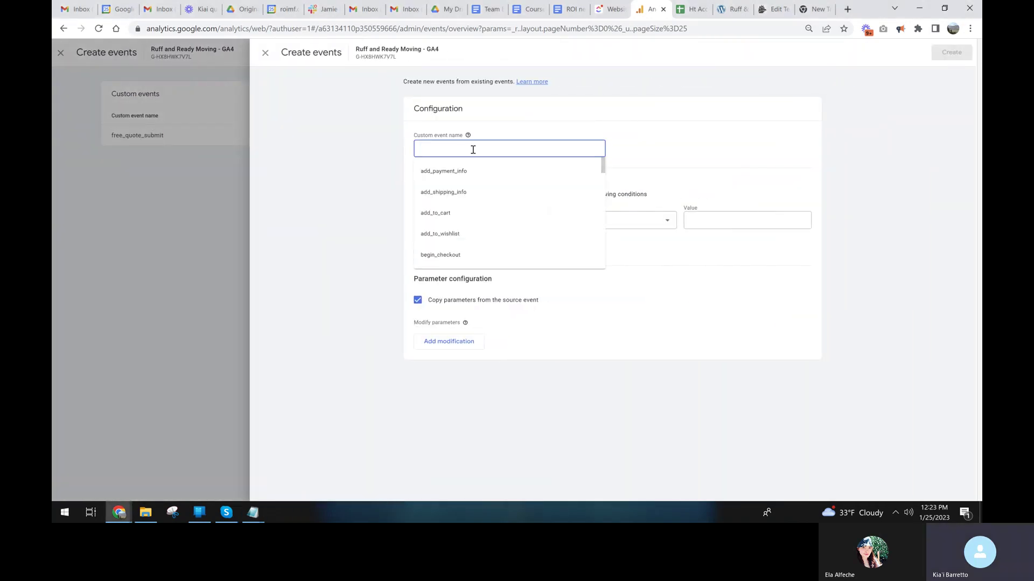
text(app)
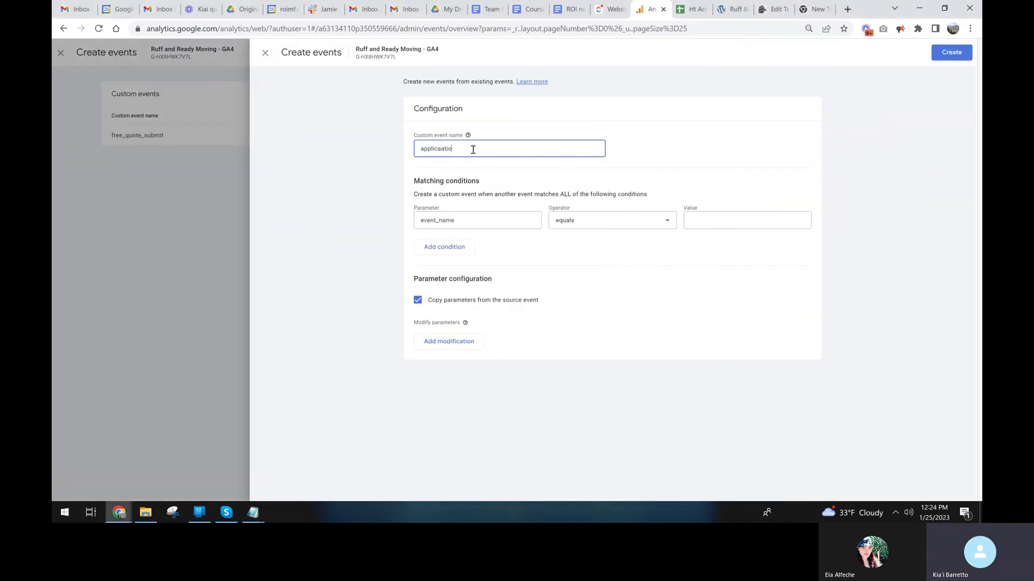
text(licaa)
key(BackSpace)
text(tion_submit)
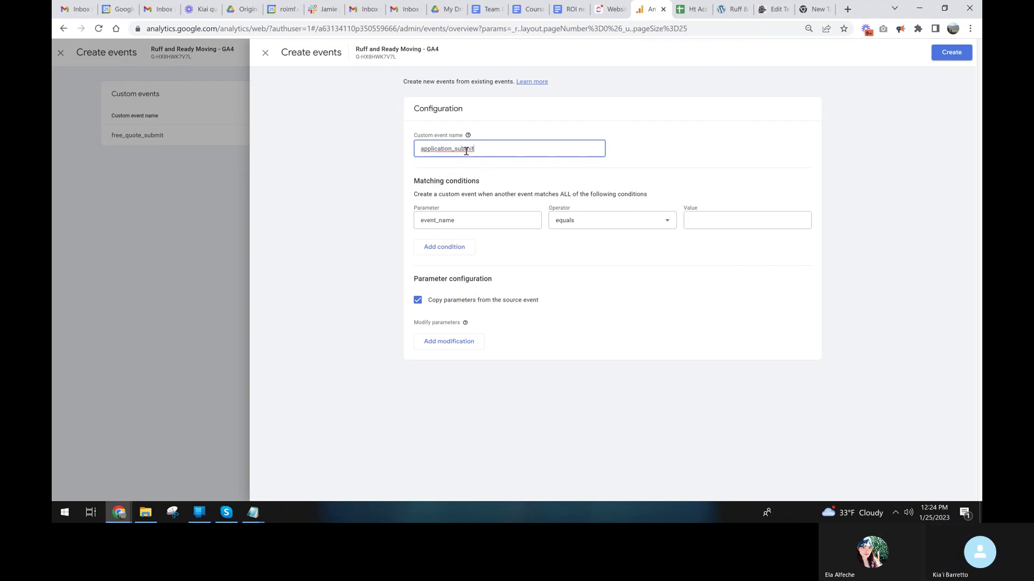
click(451, 150)
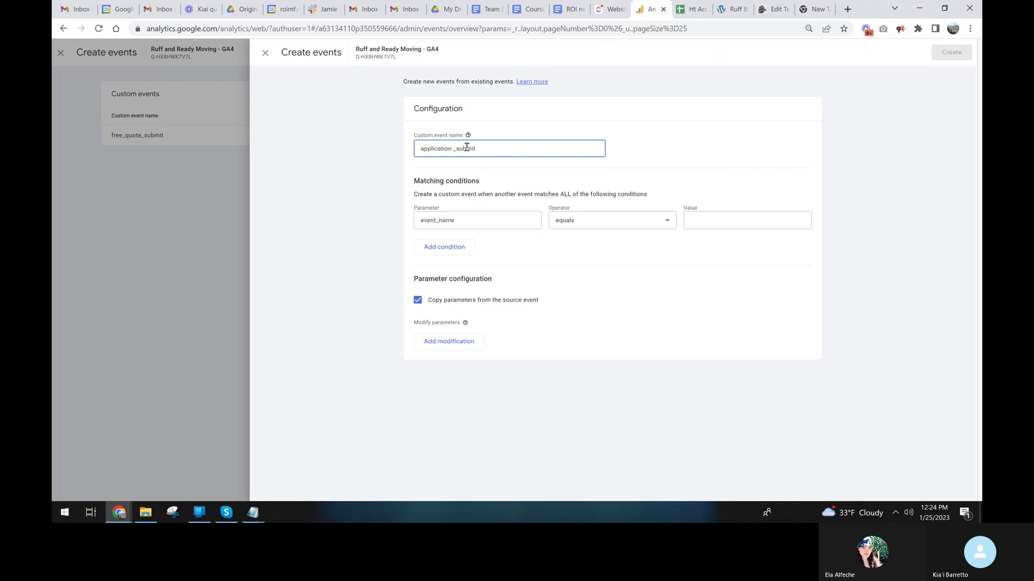
key(BackSpace)
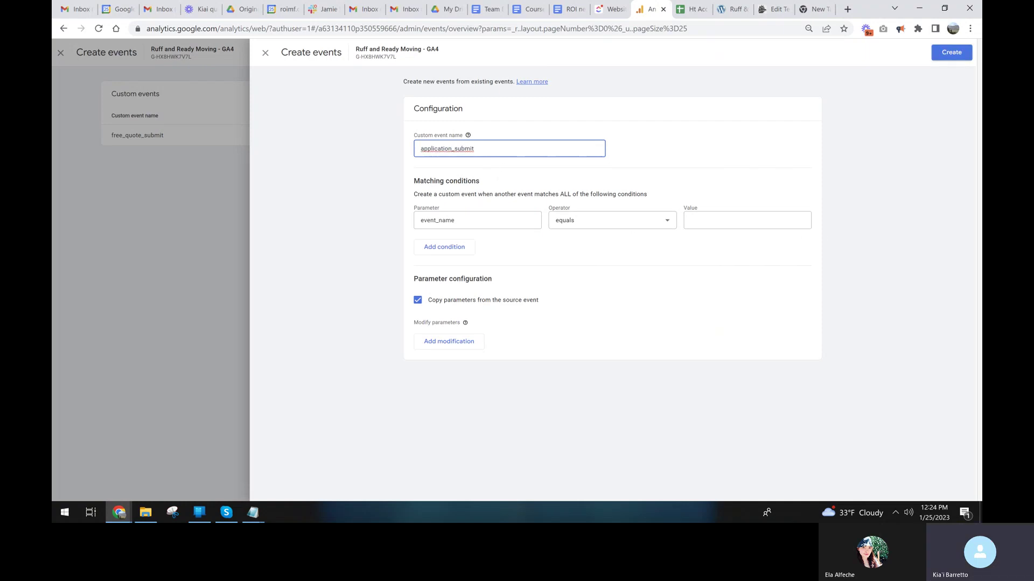
key(alt+Tab)
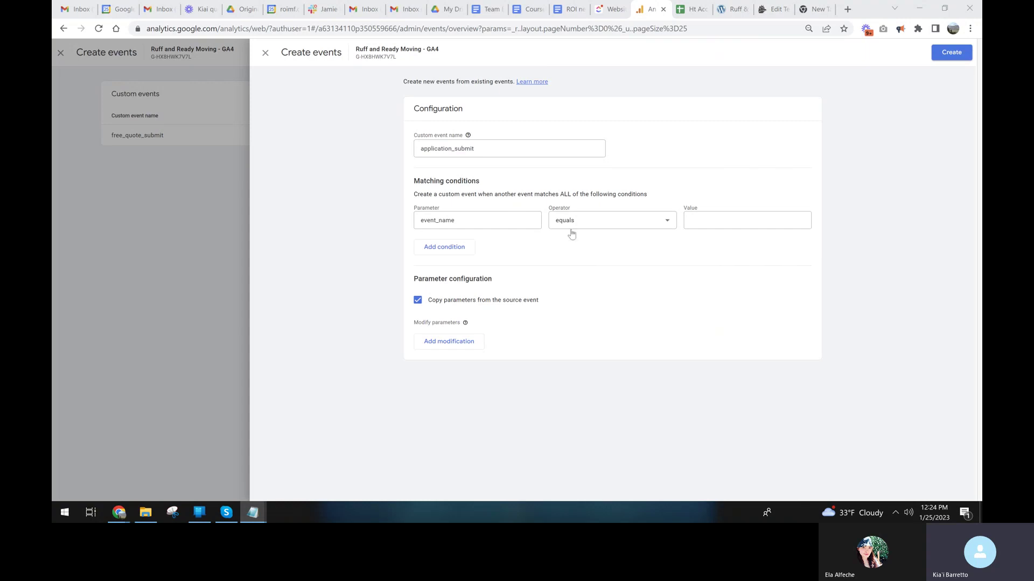
click(692, 221)
text(application_submit)
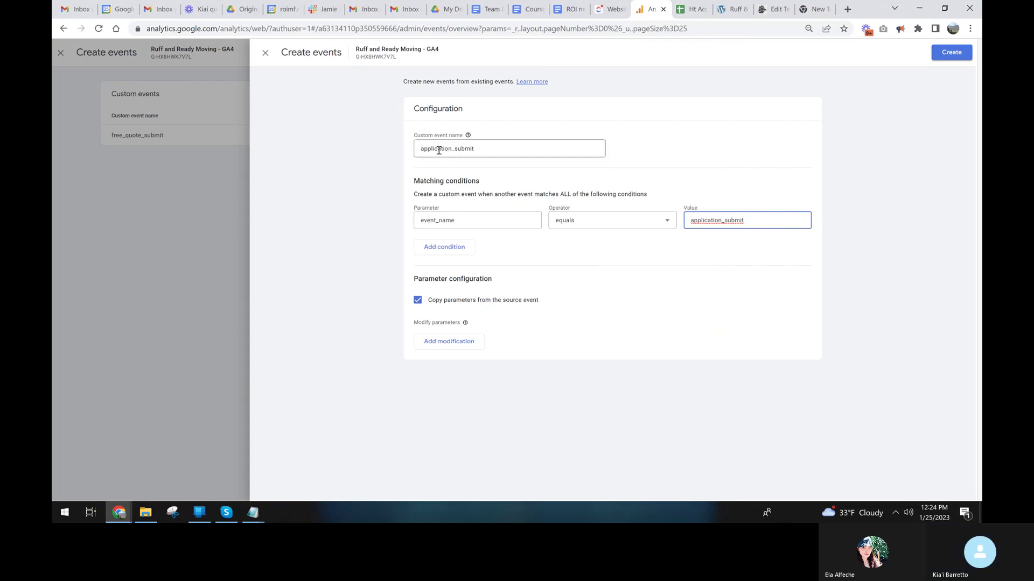
click(951, 52)
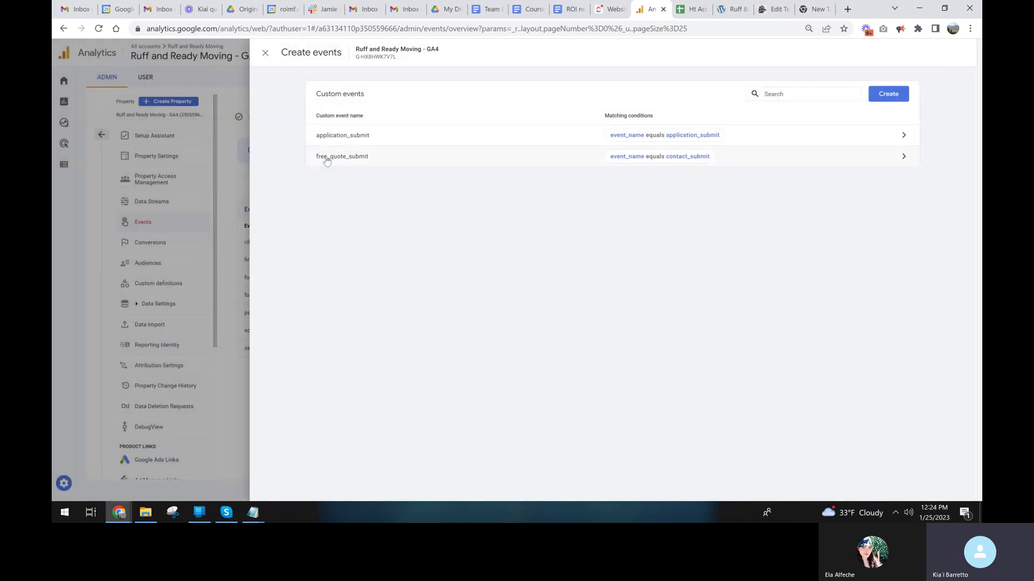
Close the application_submit event form and the custom events panel to return to Events.
drag(374, 136, 315, 139)
key(ctrl+c)
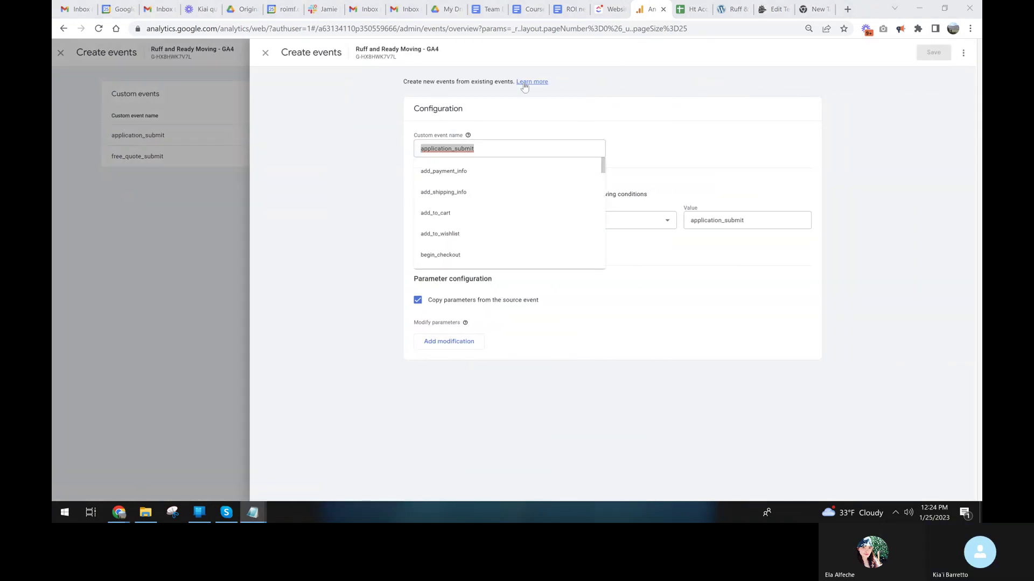
click(263, 55)
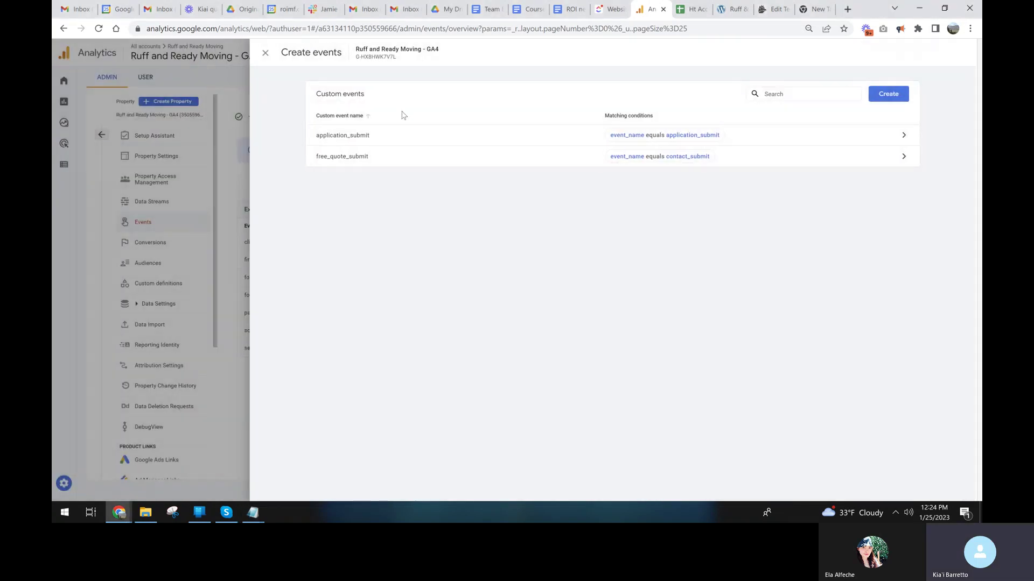
click(265, 54)
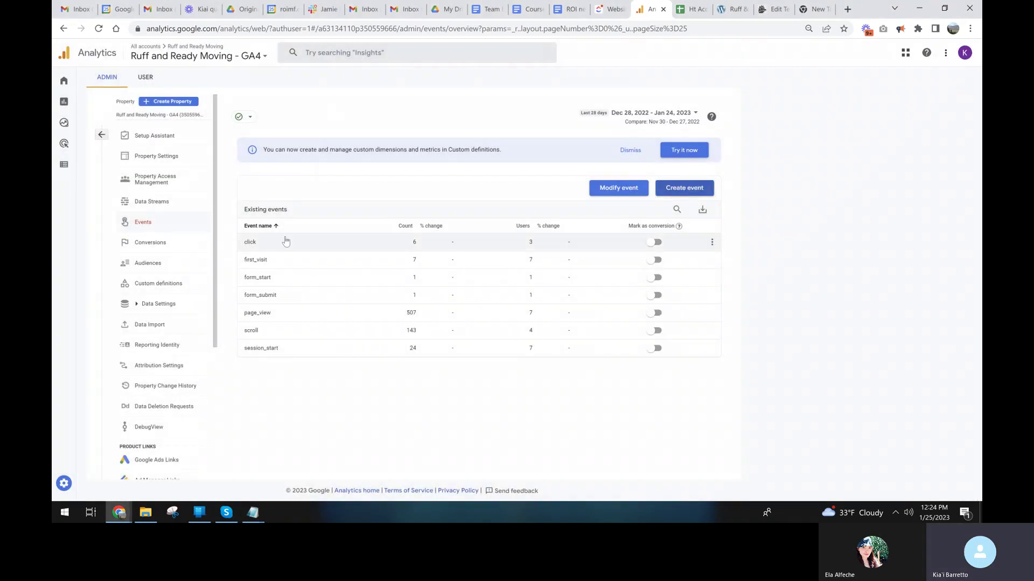
Add free_quote_submit as a conversion event and switch off its duplicate entries.
click(148, 244)
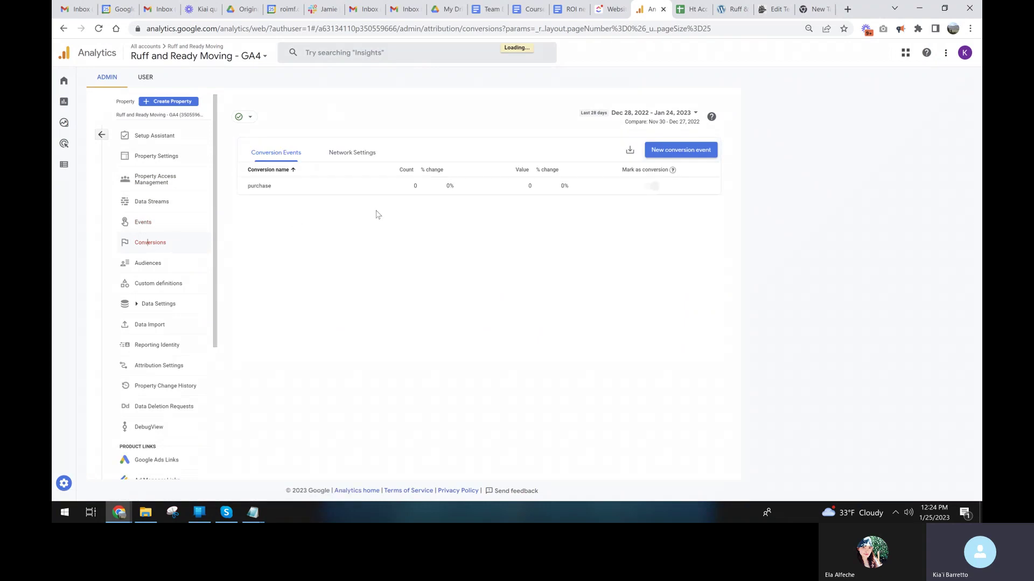
click(662, 151)
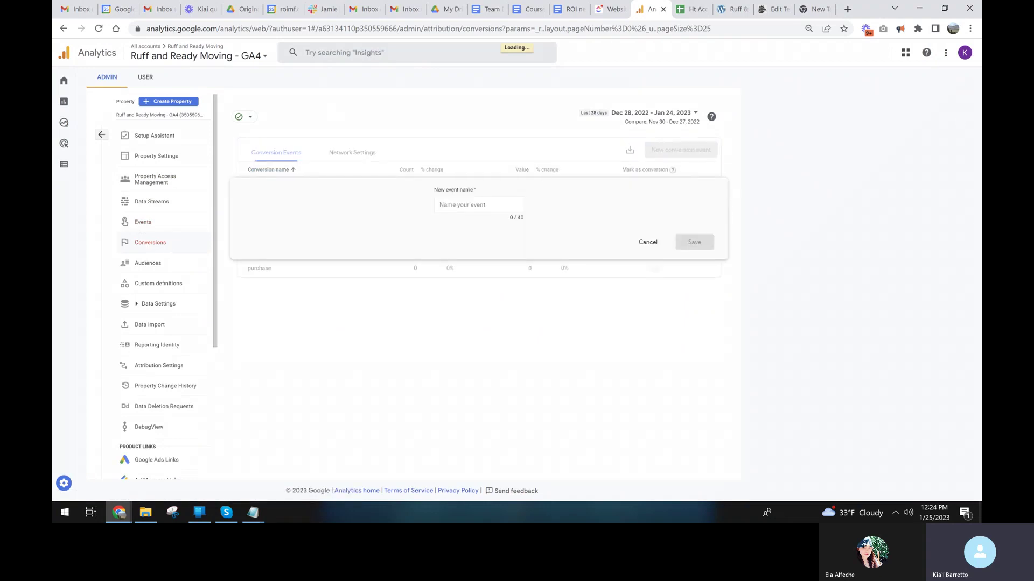
click(498, 209)
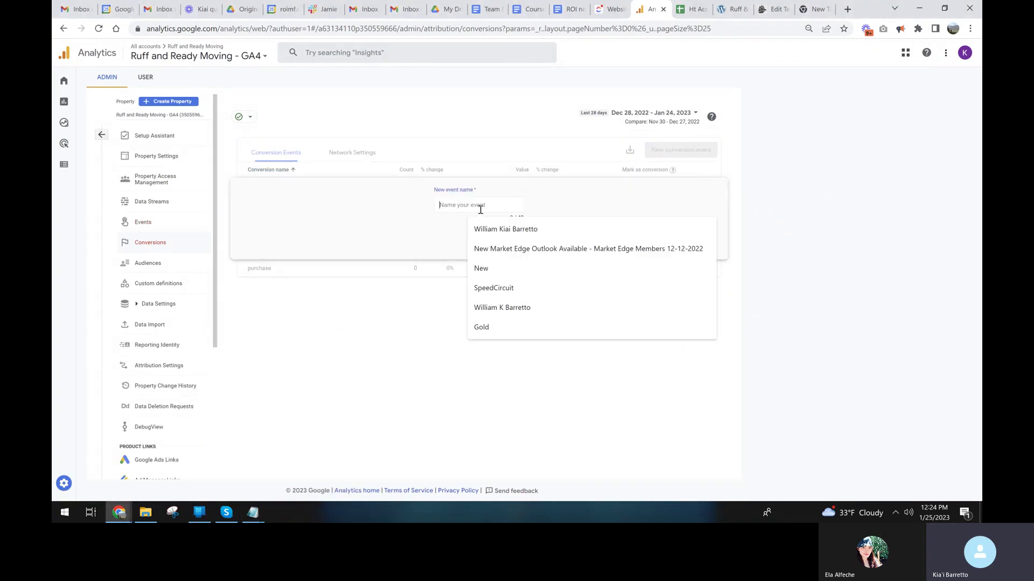
text(free_quote_submit)
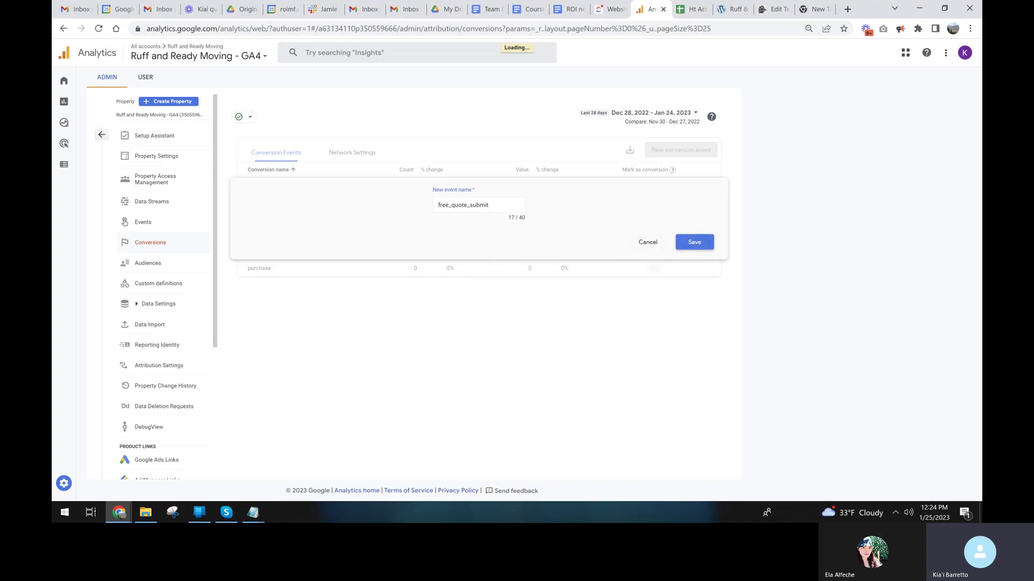
click(701, 249)
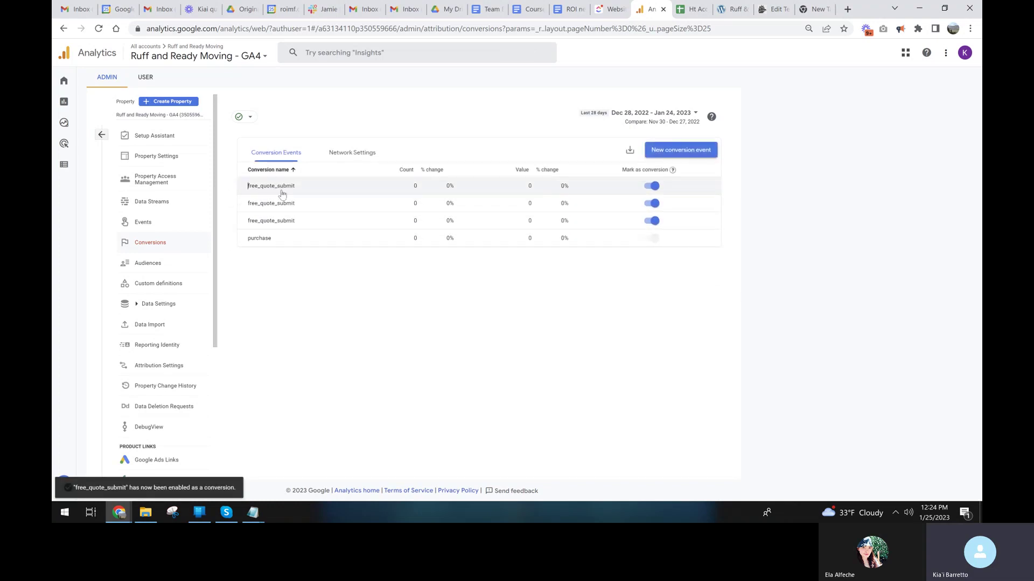
right_click(273, 206)
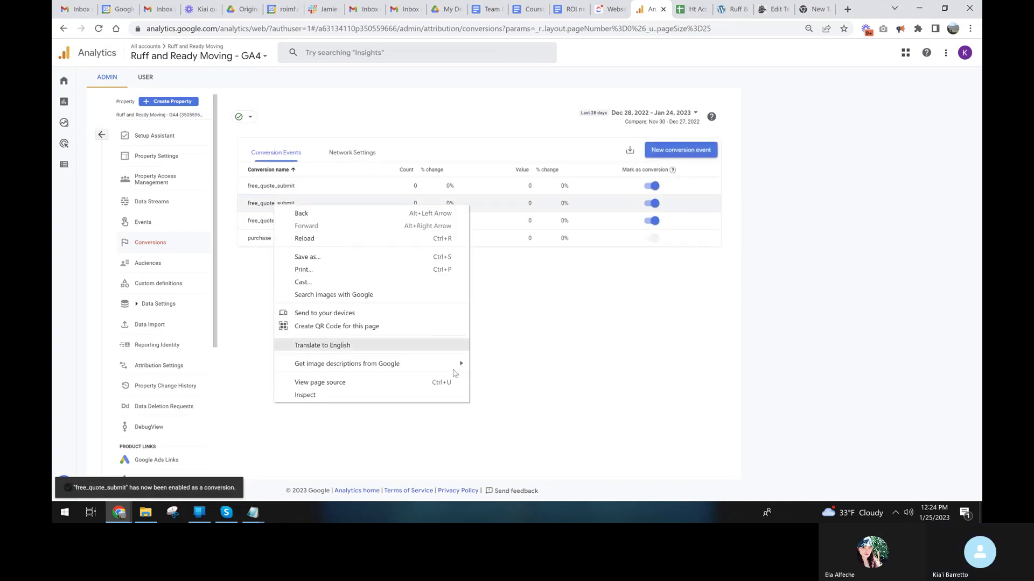
click(716, 338)
click(651, 203)
click(652, 221)
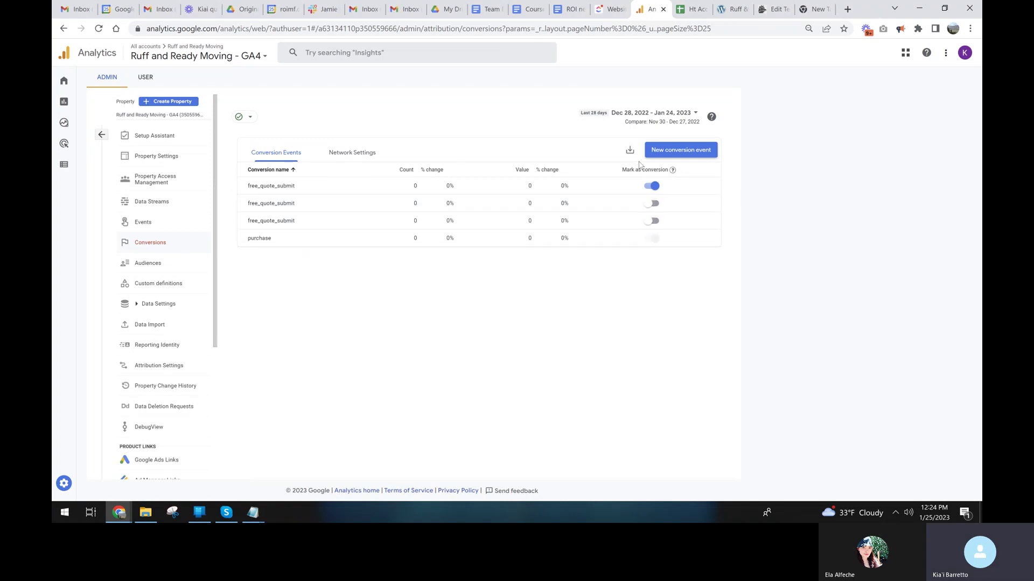
Add application_submit as a conversion event, then return to the conversion events list.
click(674, 155)
click(468, 205)
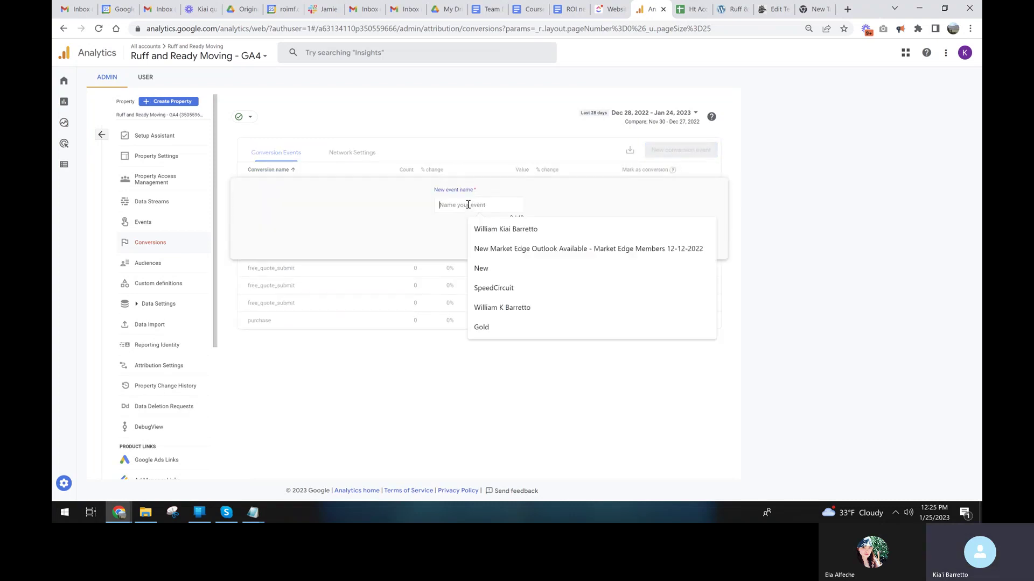
key(ctrl+v)
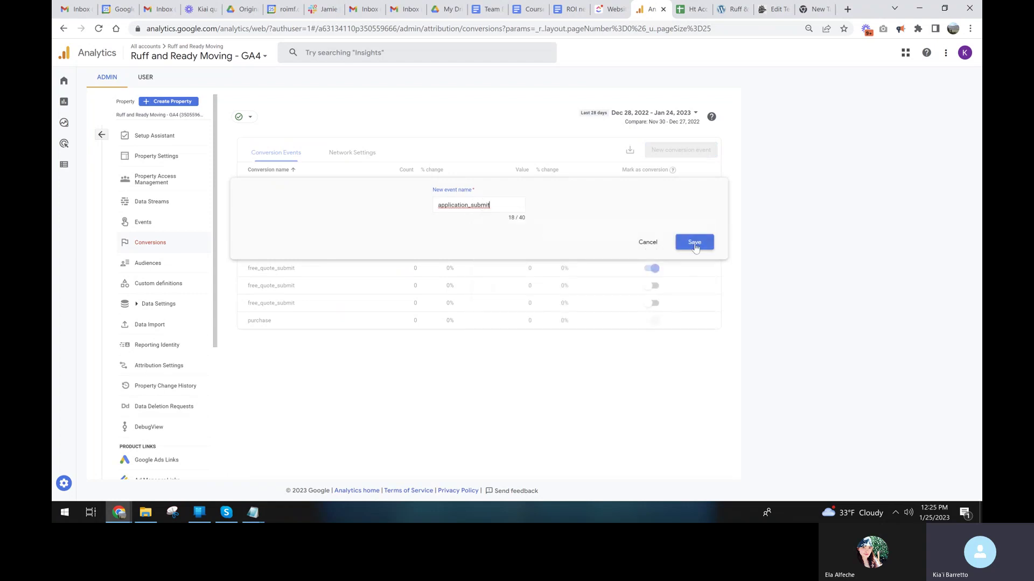
click(695, 243)
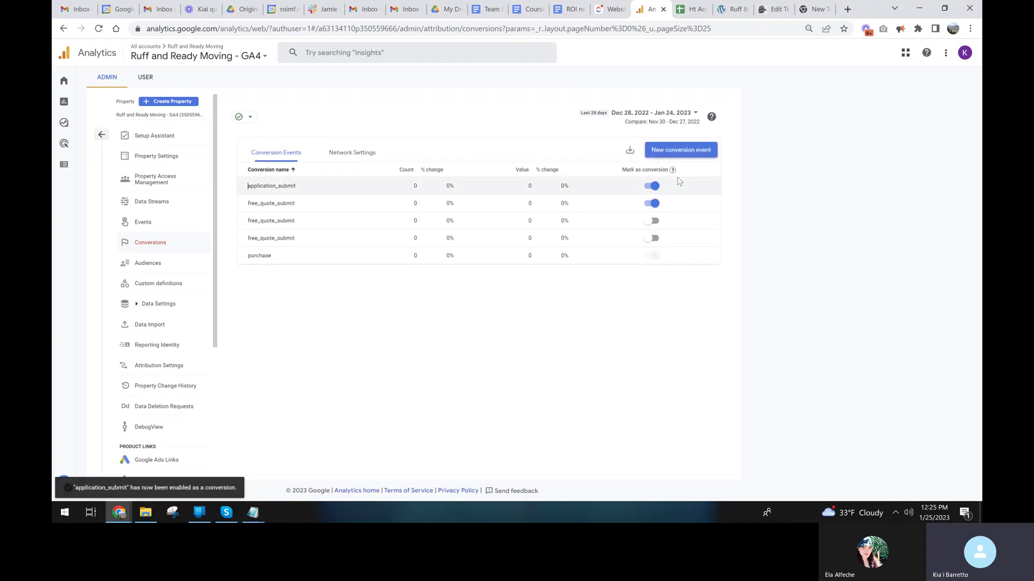
right_click(275, 209)
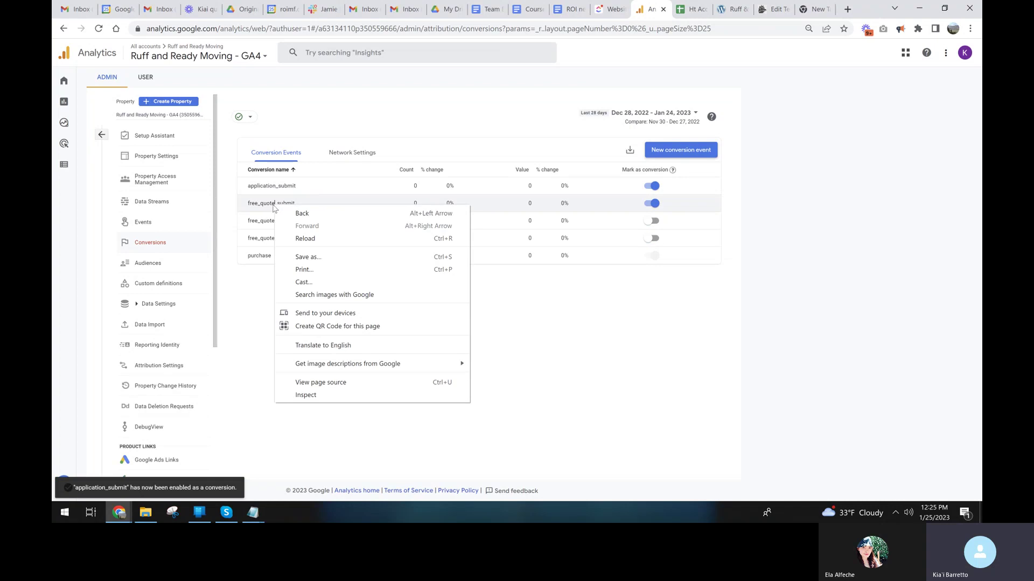
click(341, 156)
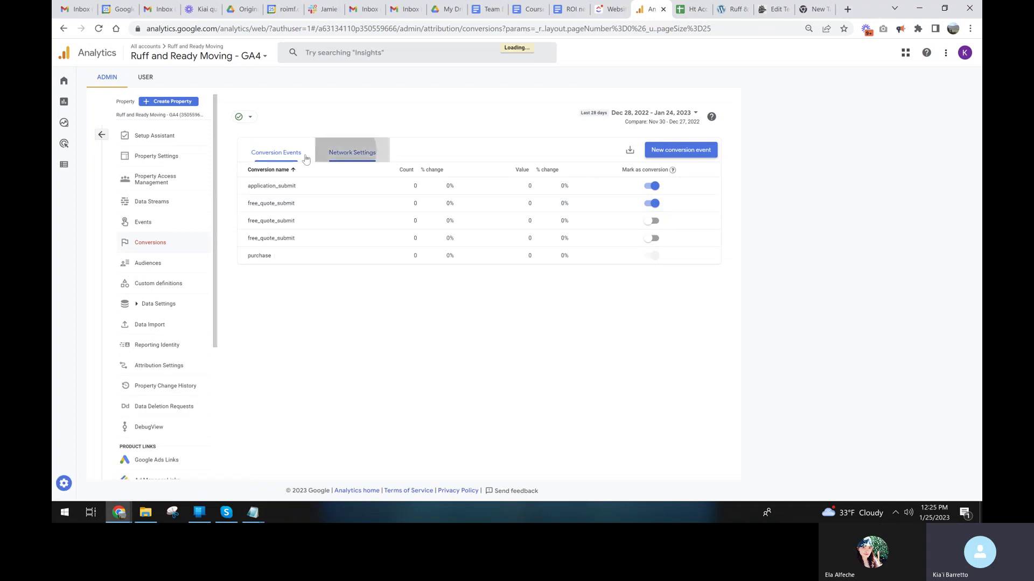
click(273, 160)
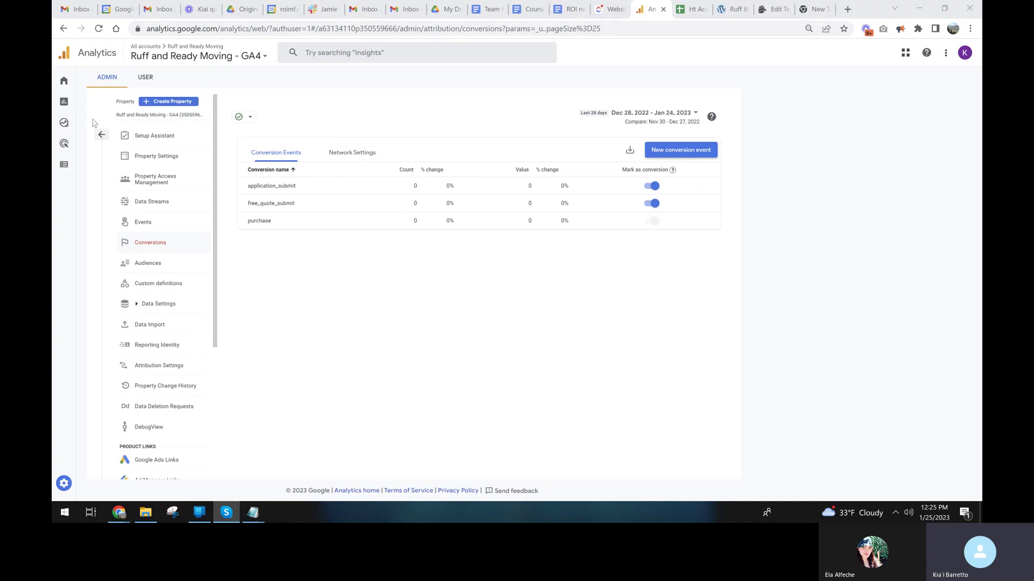
Open Reports snapshot and scroll through its cards showing 7 users over 28 days.
click(63, 104)
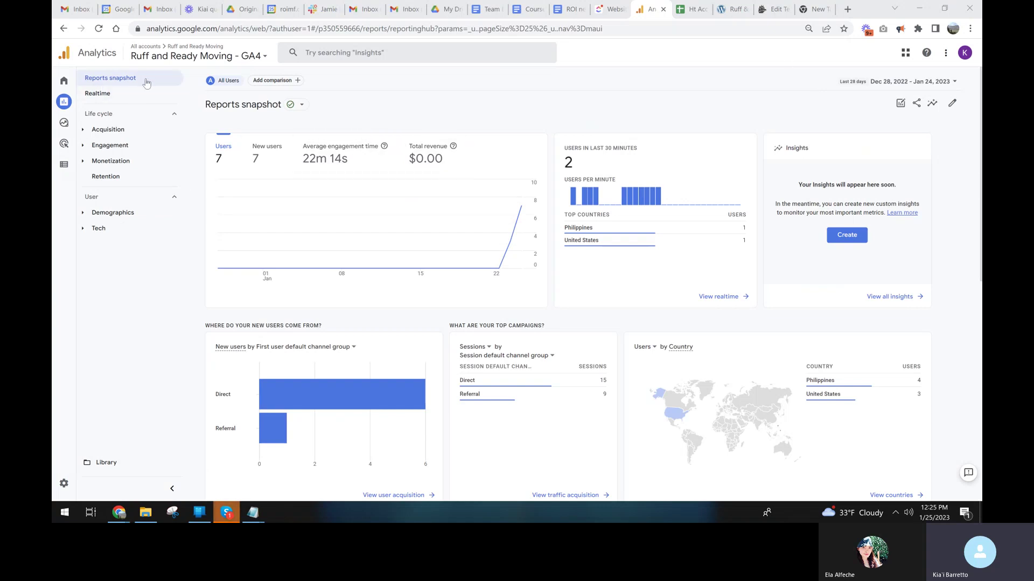
scroll(298, 225, down, 5)
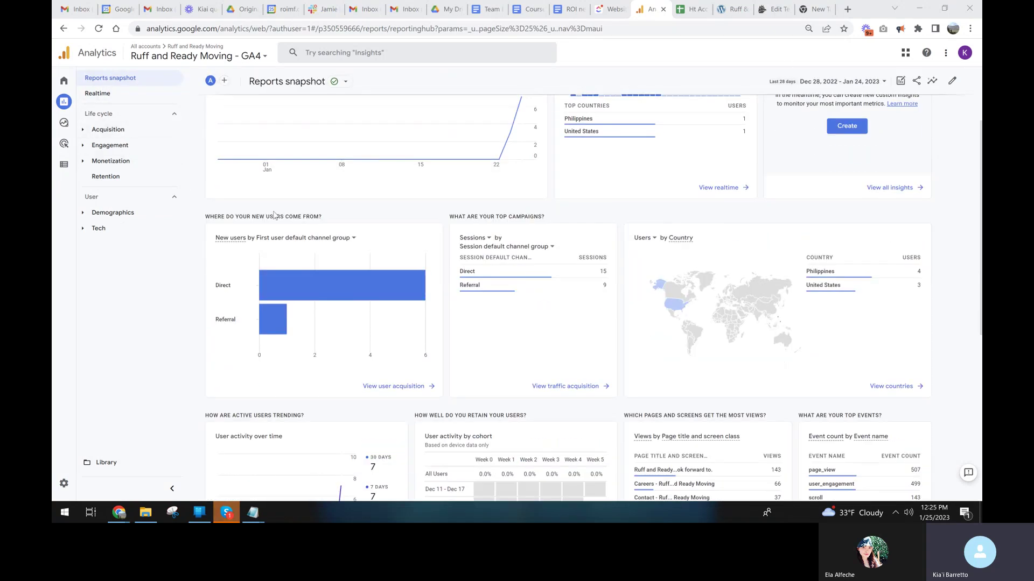
scroll(915, 334, down, 2)
scroll(276, 414, up, 5)
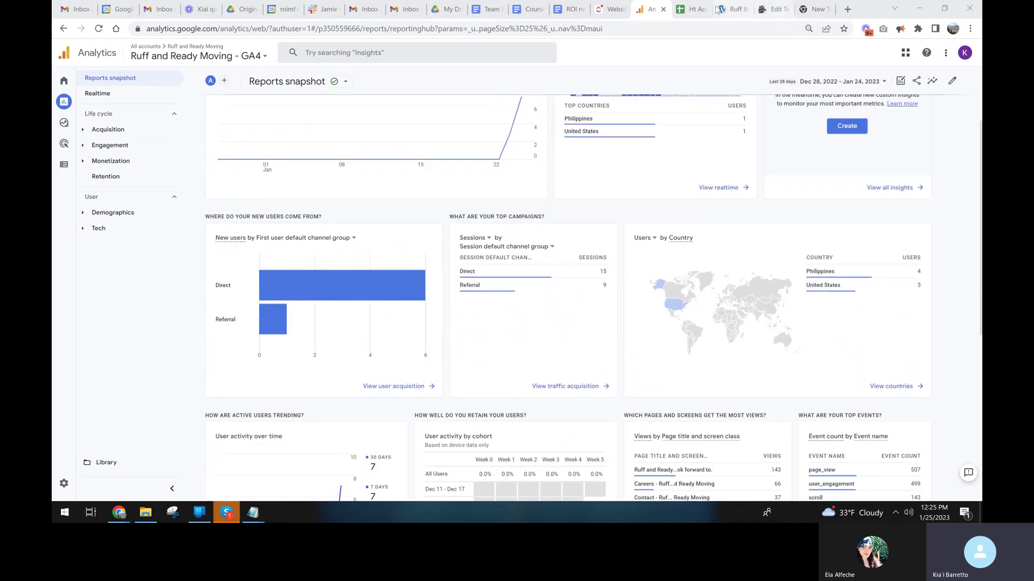
key(alt+Tab)
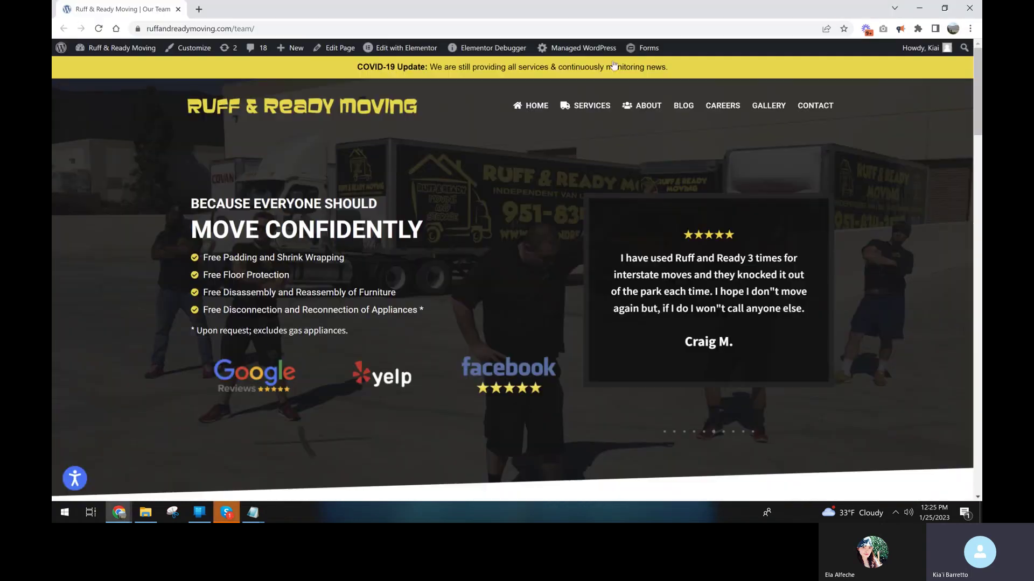
key(alt+Tab)
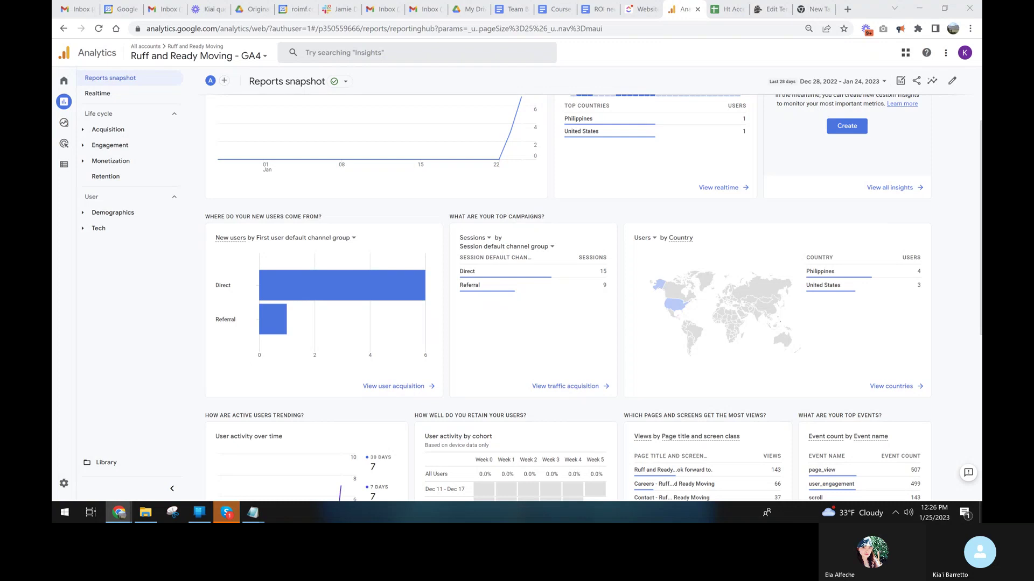
scroll(636, 145, up, 2)
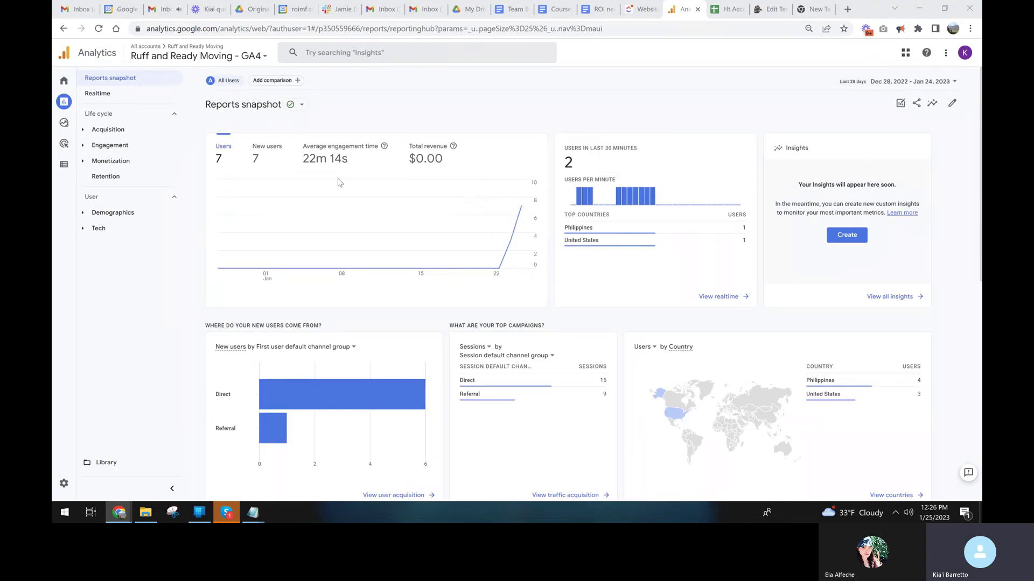
scroll(670, 272, down, 3)
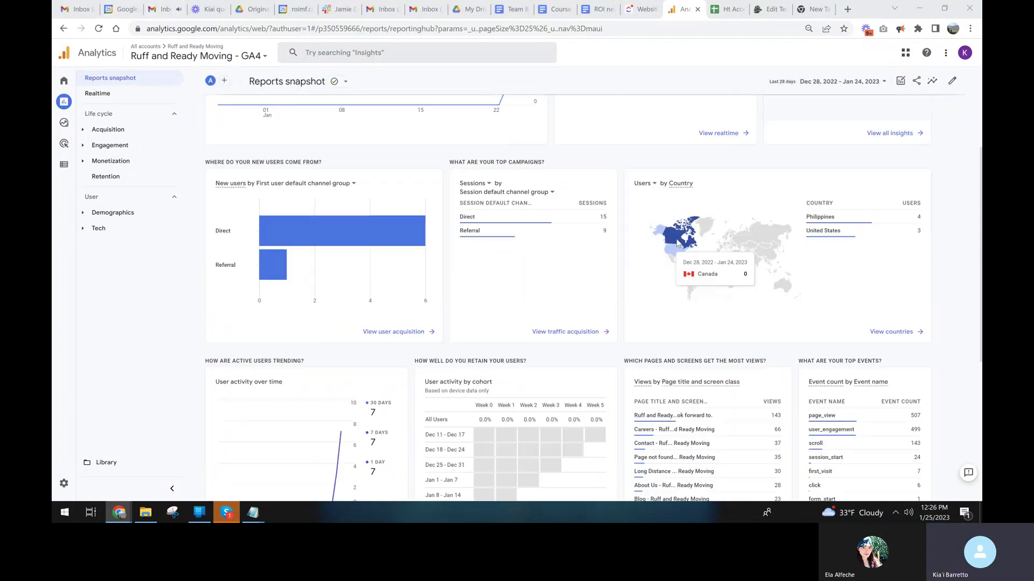
scroll(608, 242, down, 3)
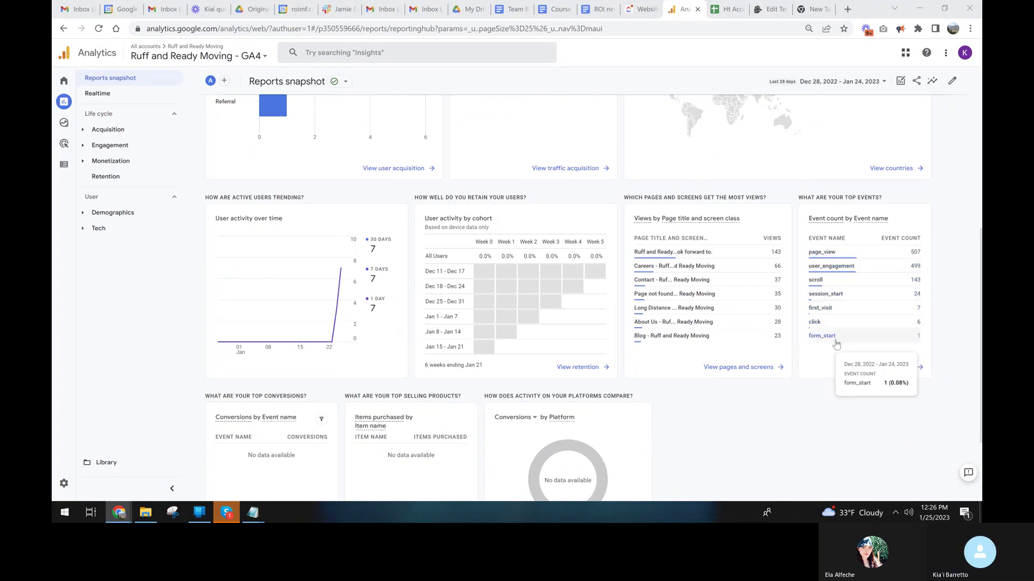
scroll(354, 180, up, 3)
scroll(356, 179, up, 3)
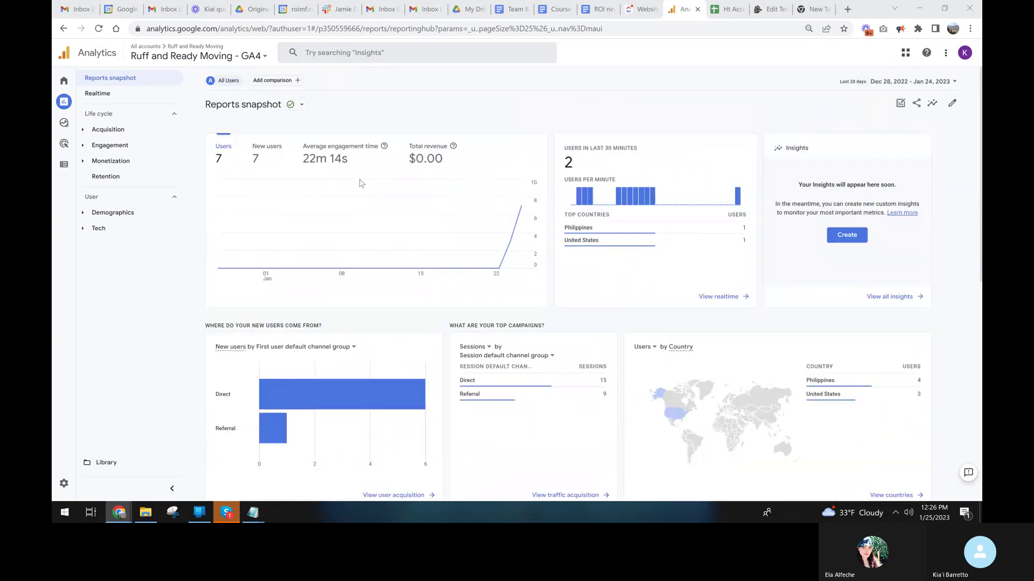
scroll(368, 179, down, 10)
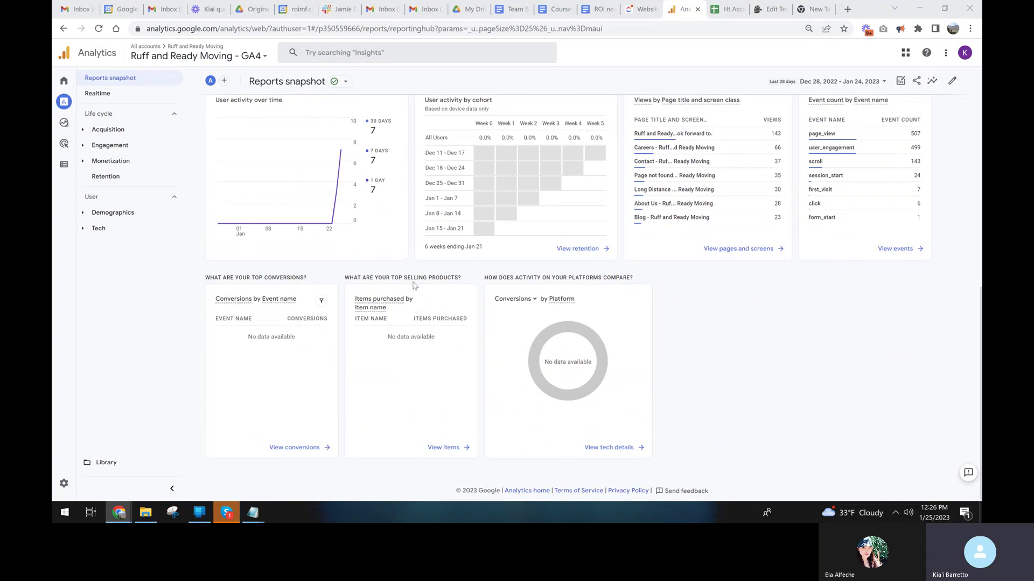
scroll(818, 286, up, 3)
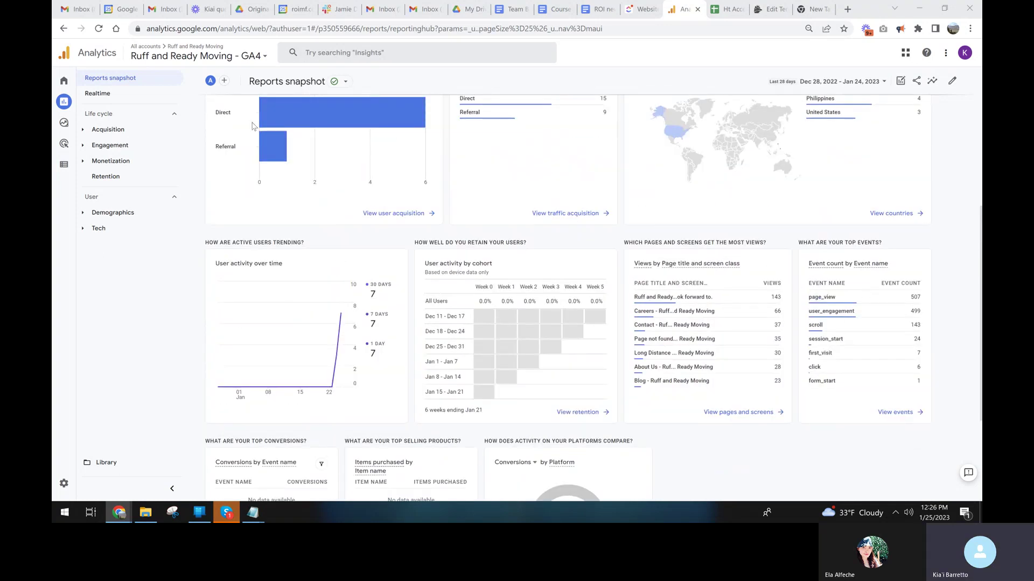
scroll(252, 126, up, 1)
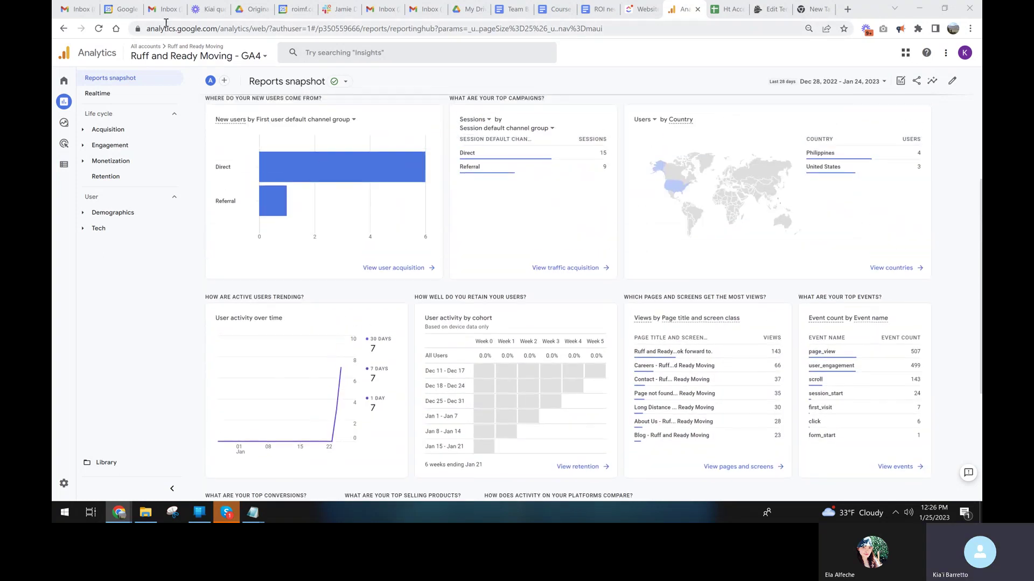
Check UA All Web Site Data realtime Events and Conversions for Free Quote Submit, then return to GA4.
click(203, 63)
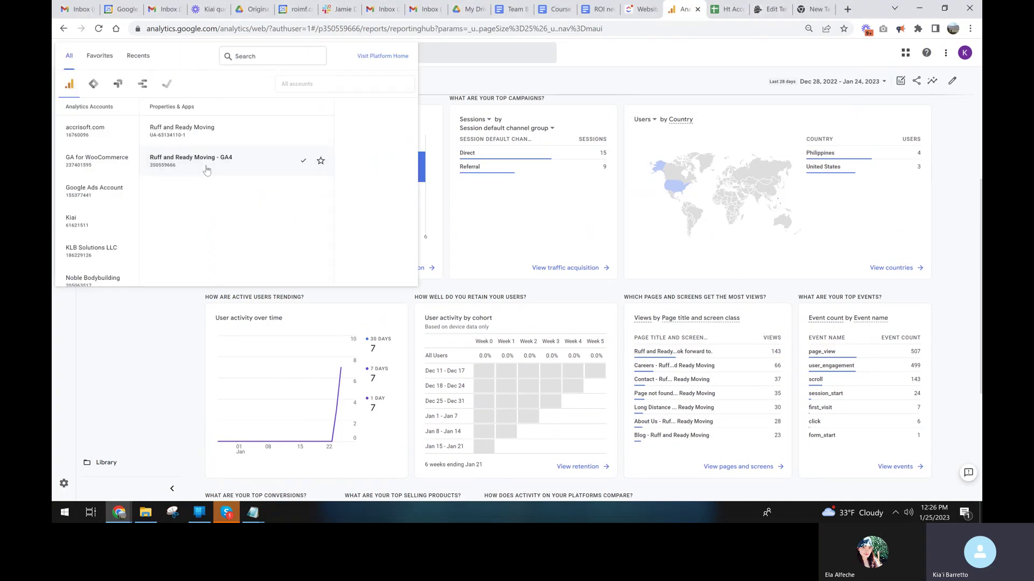
click(210, 137)
click(339, 137)
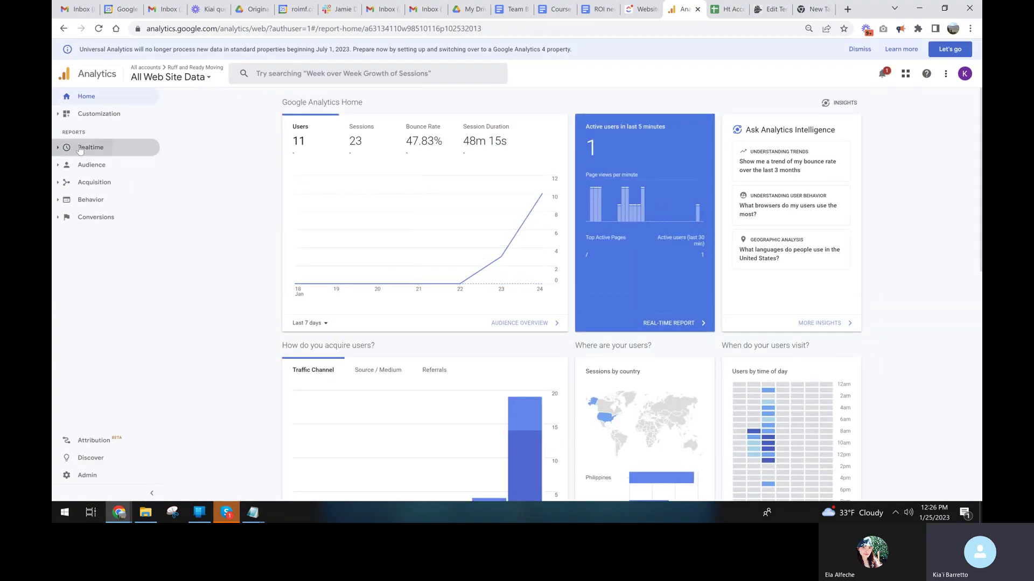
click(79, 149)
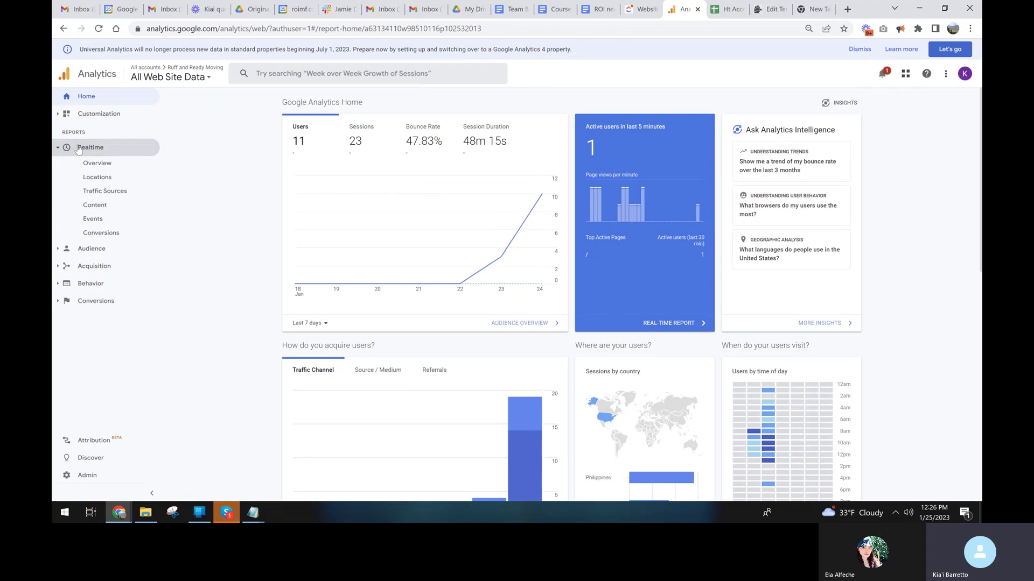
click(105, 221)
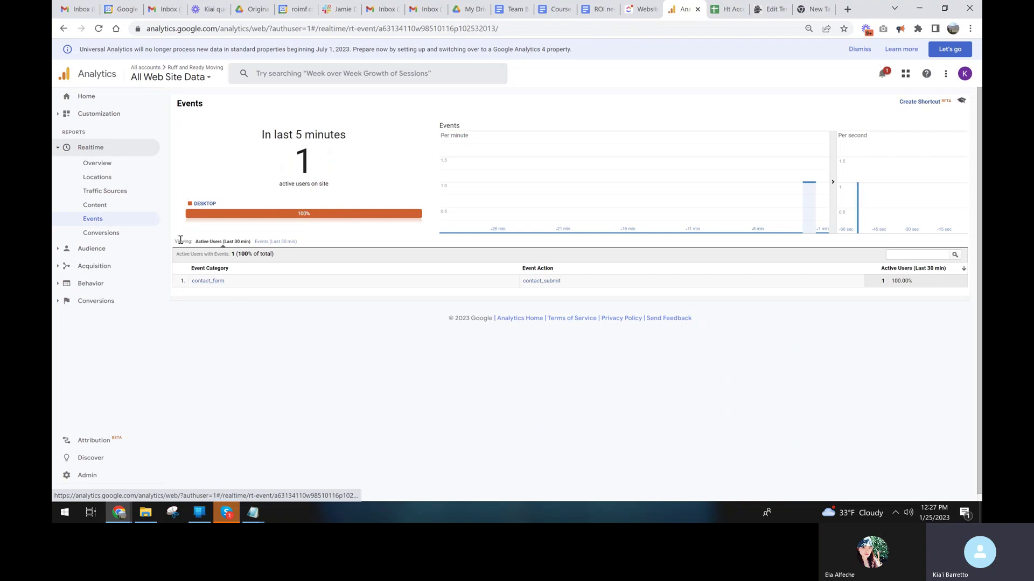
click(100, 232)
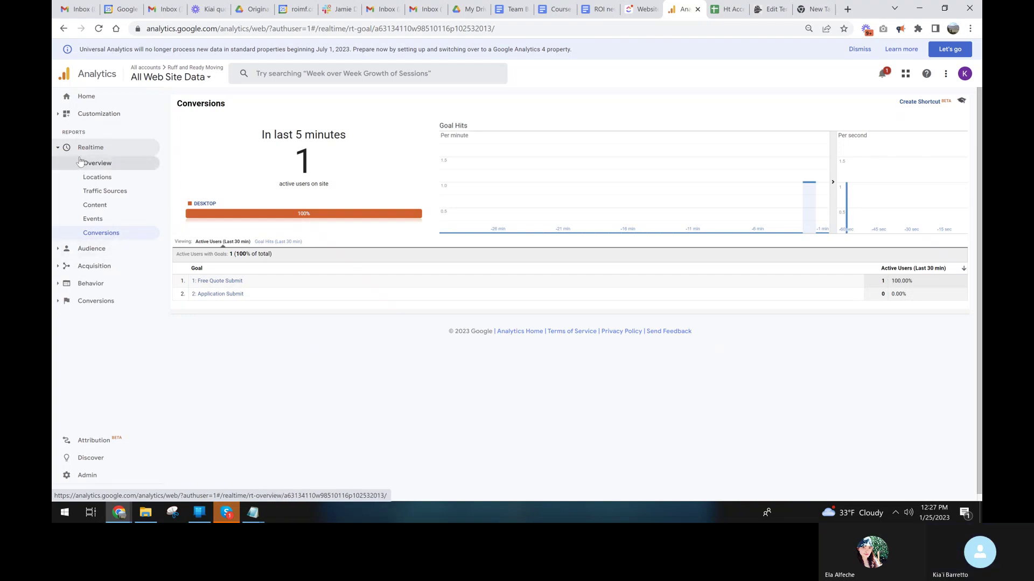
click(170, 77)
click(345, 177)
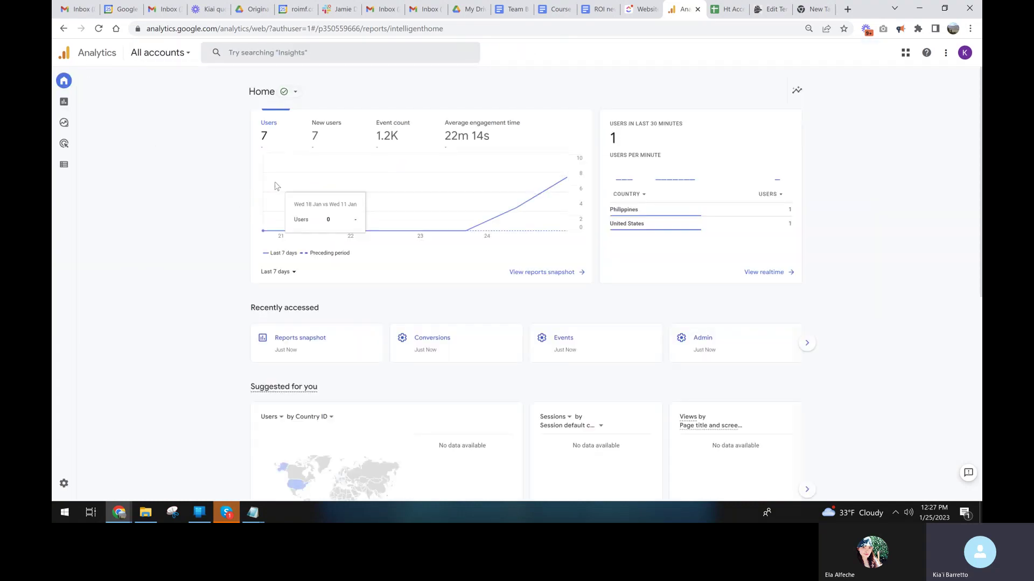
Go from the GA4 Home to the Reports Realtime overview.
scroll(355, 200, down, 1)
scroll(366, 200, down, 1)
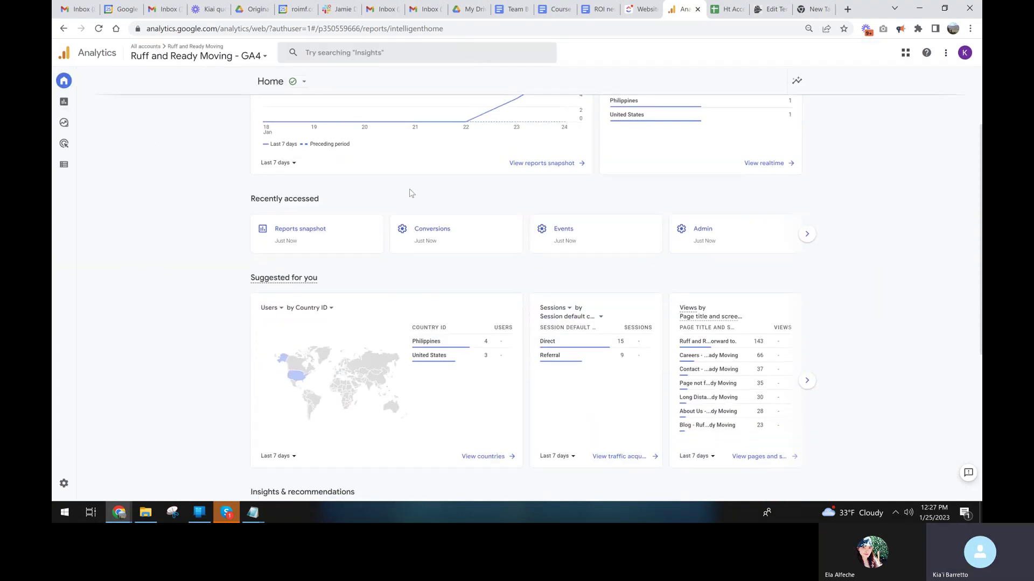
scroll(442, 242, down, 3)
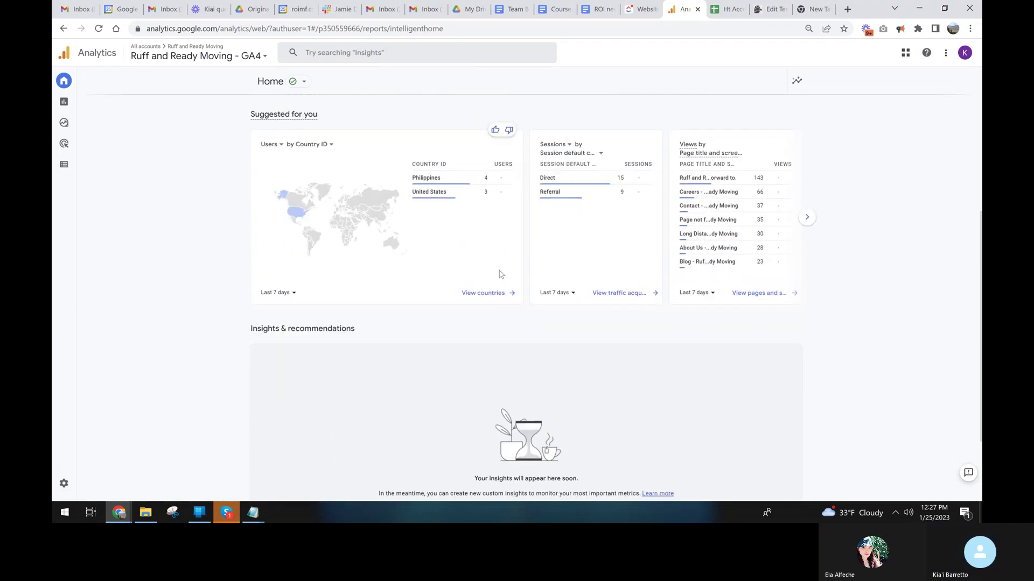
scroll(498, 278, up, 5)
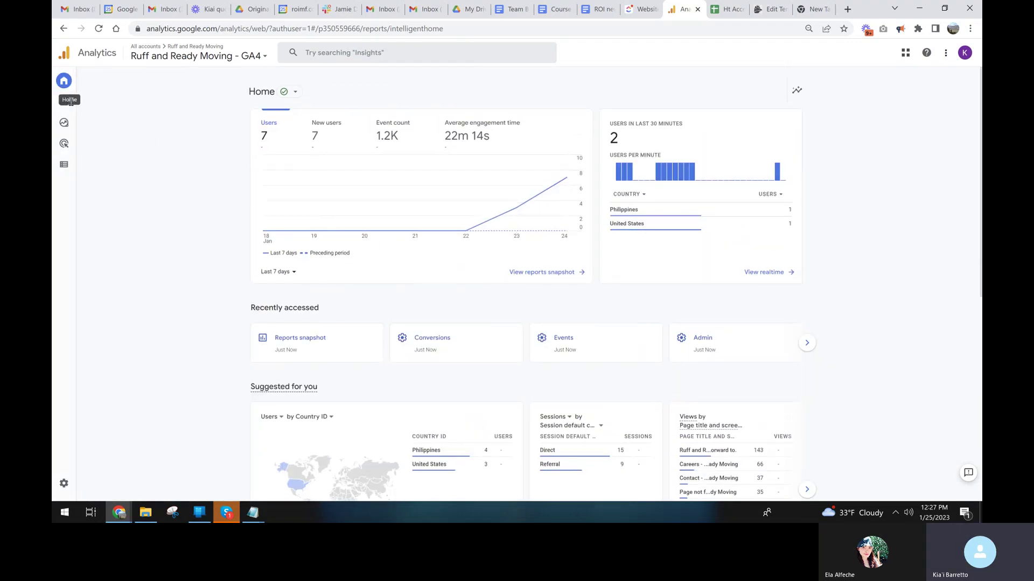
click(113, 102)
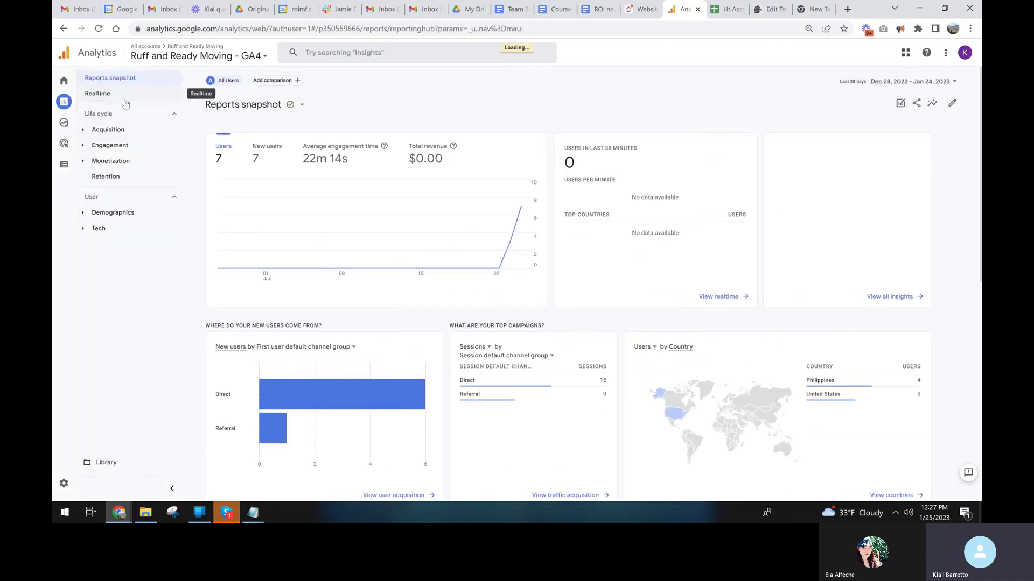
click(125, 102)
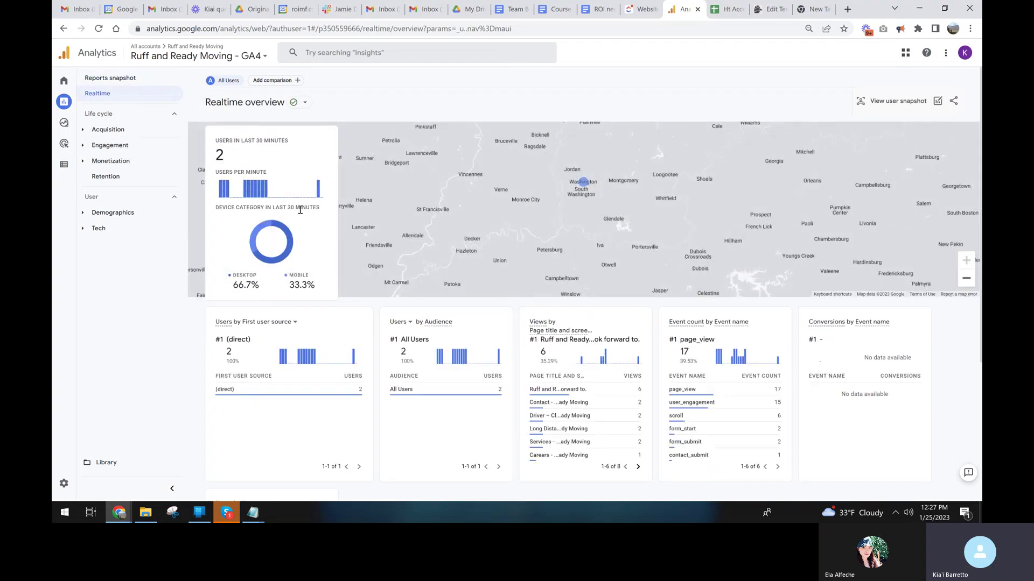
Check that the Conversions by Event name card still shows no data available.
mouse_move(691, 459)
drag(910, 401, 841, 394)
click(852, 403)
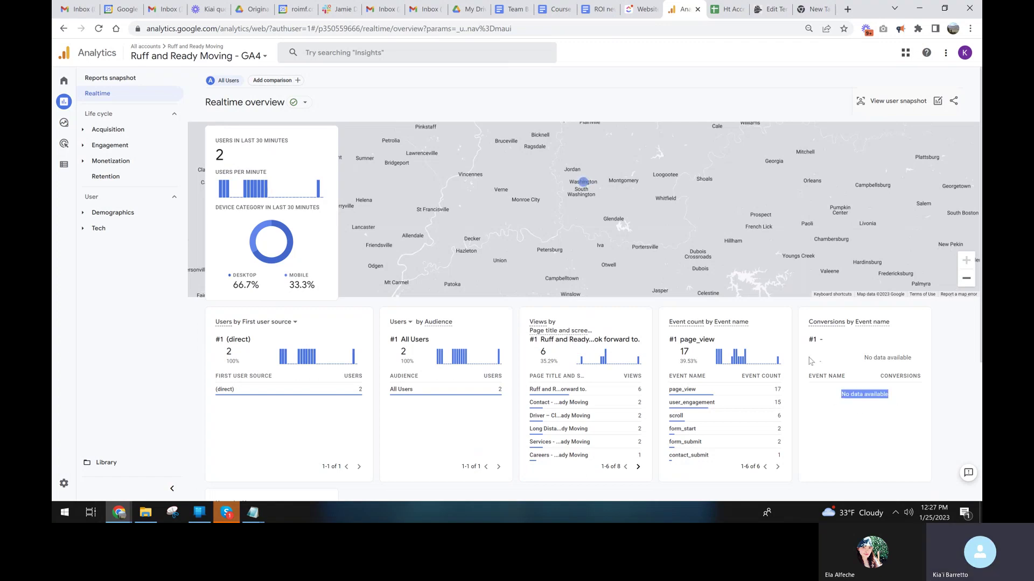